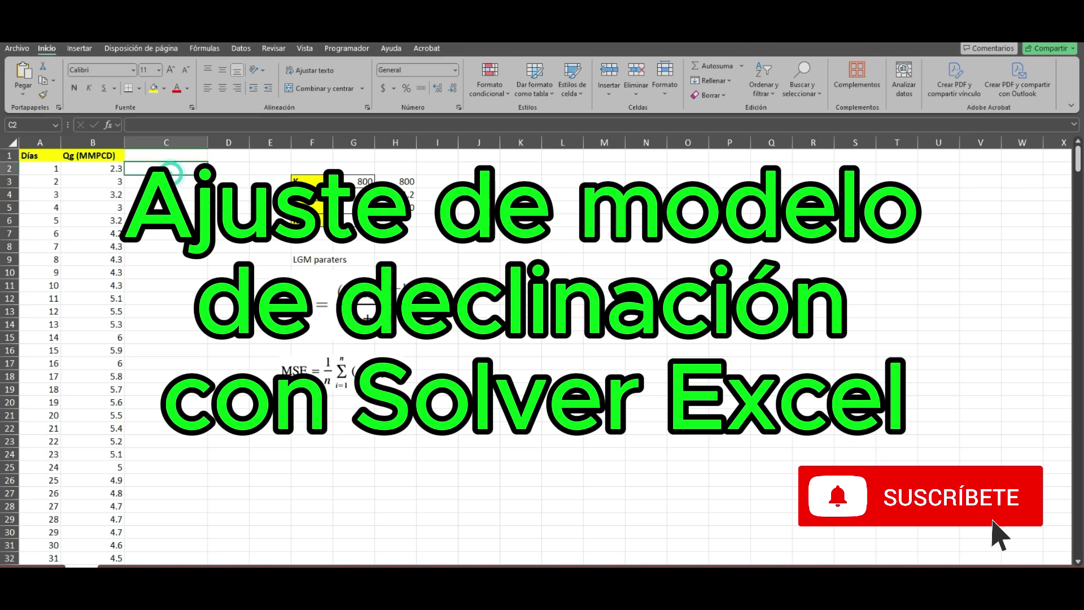
# Nudge the equation images so the MSE equation sits directly beneath the rate equation
pyautogui.click(321, 312)
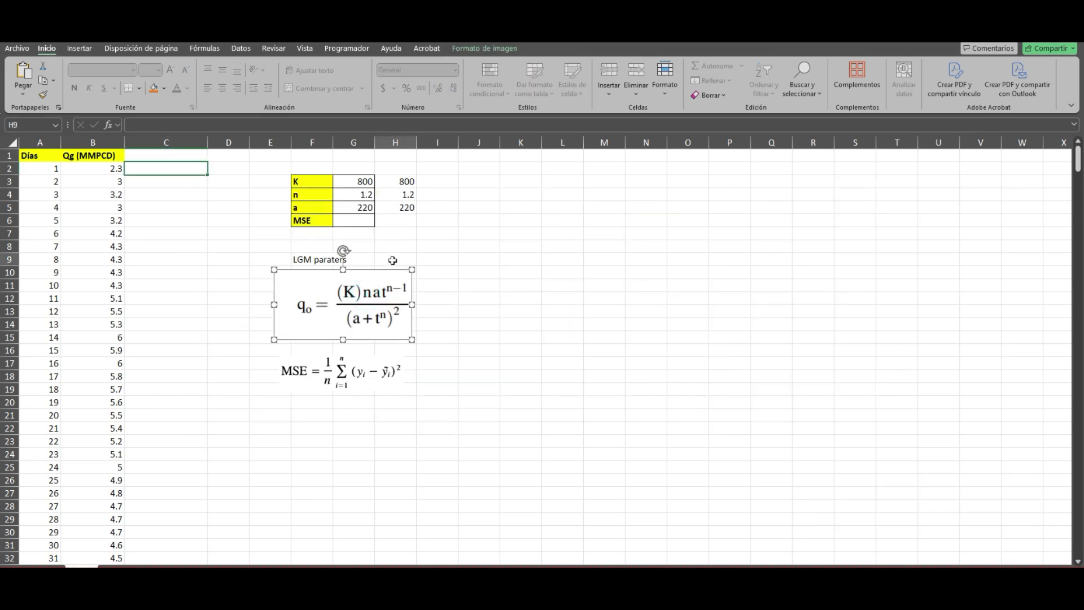
pyautogui.click(393, 260)
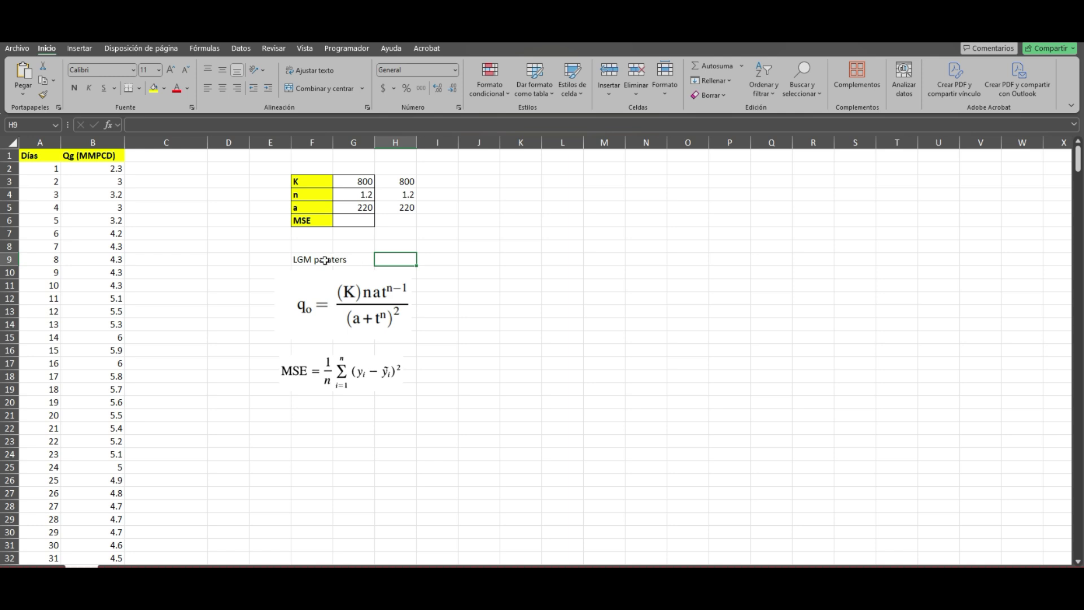
pyautogui.click(336, 304)
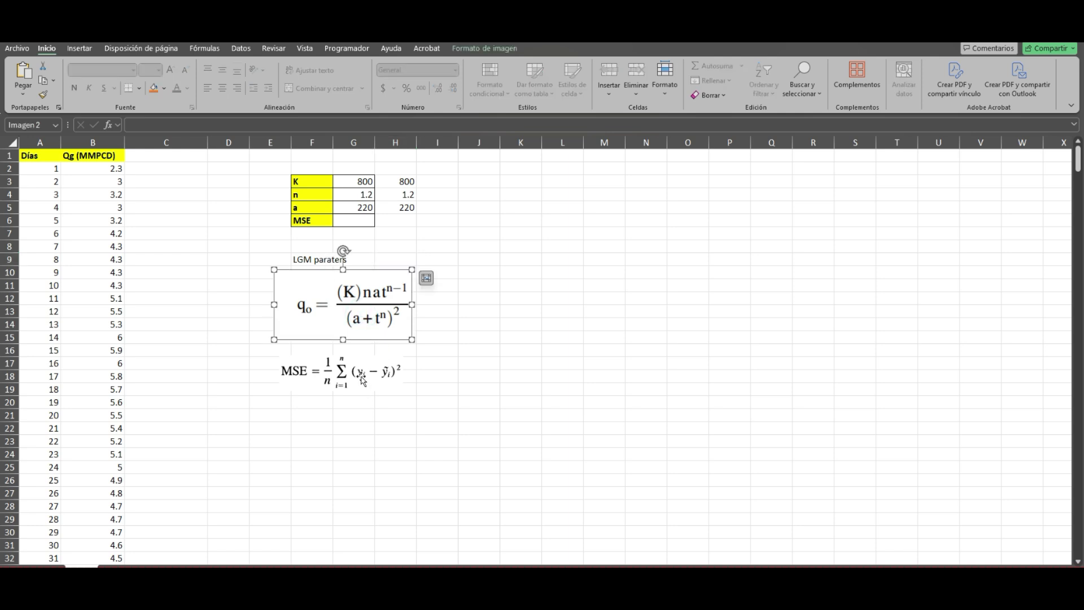
pyautogui.moveTo(362, 380); pyautogui.dragTo(367, 380)
pyautogui.moveTo(371, 312); pyautogui.dragTo(369, 315)
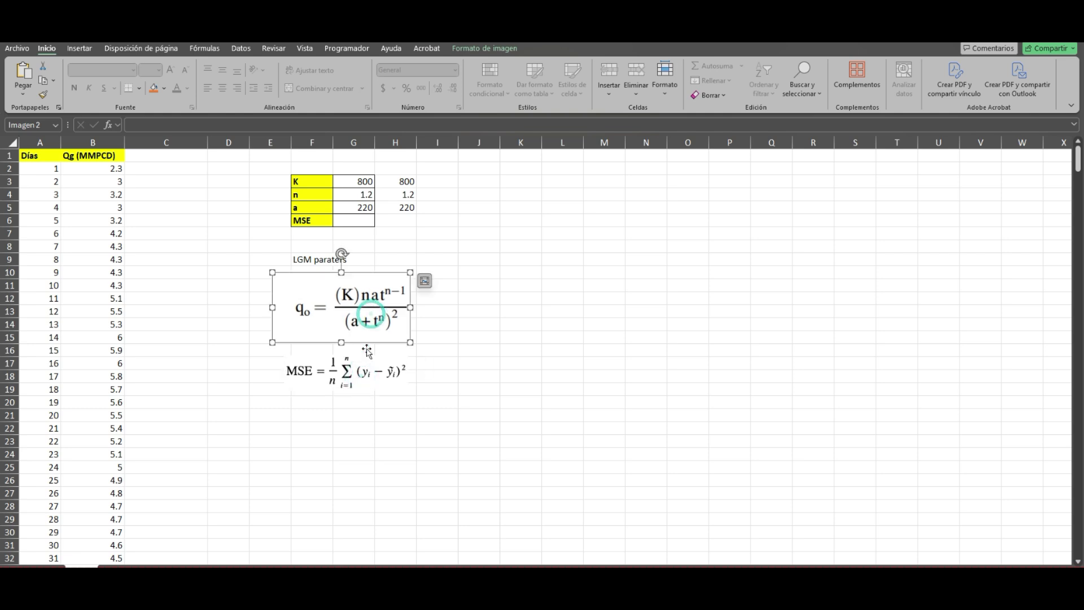
pyautogui.click(366, 370)
pyautogui.moveTo(364, 369); pyautogui.dragTo(363, 362)
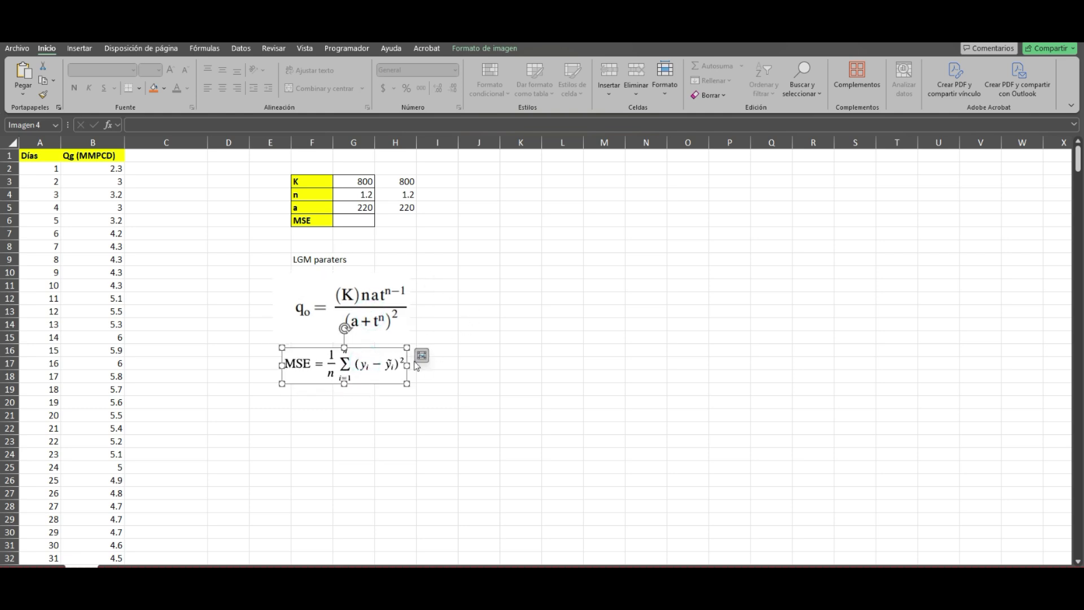
pyautogui.click(369, 330)
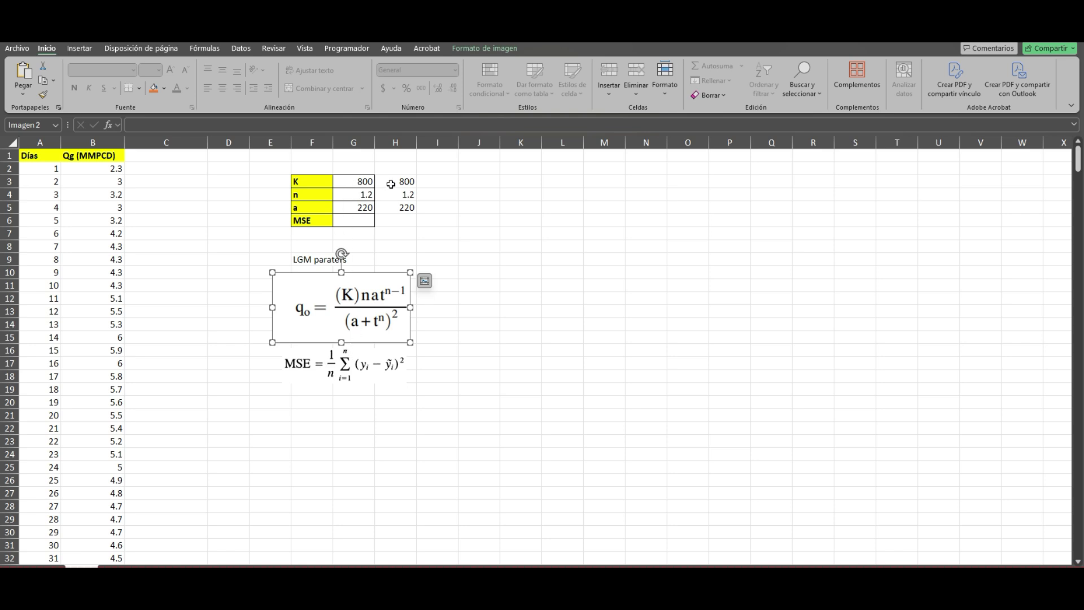
# Clear the duplicate parameter values 800, 1.2 and 220 from column H
pyautogui.moveTo(398, 169); pyautogui.dragTo(409, 209)
pyautogui.press('Delete')
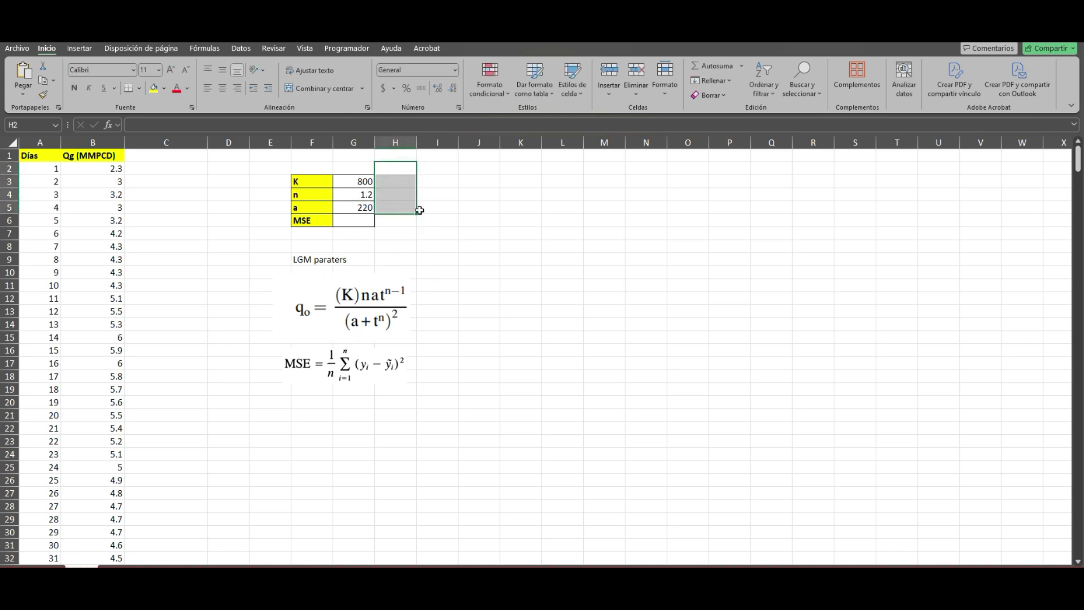
pyautogui.click(302, 179)
pyautogui.click(314, 210)
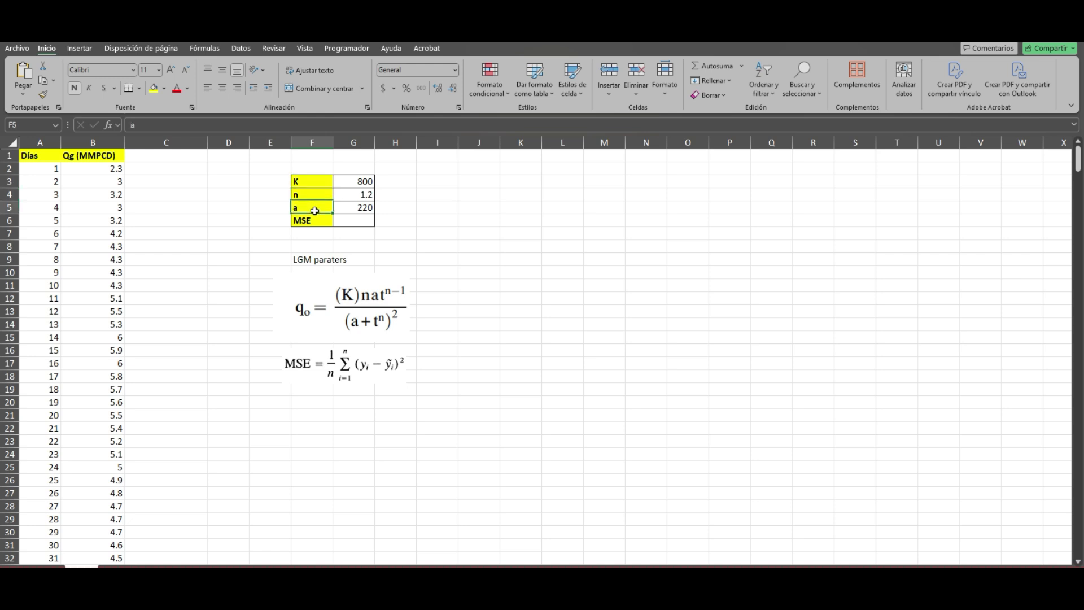
pyautogui.click(418, 236)
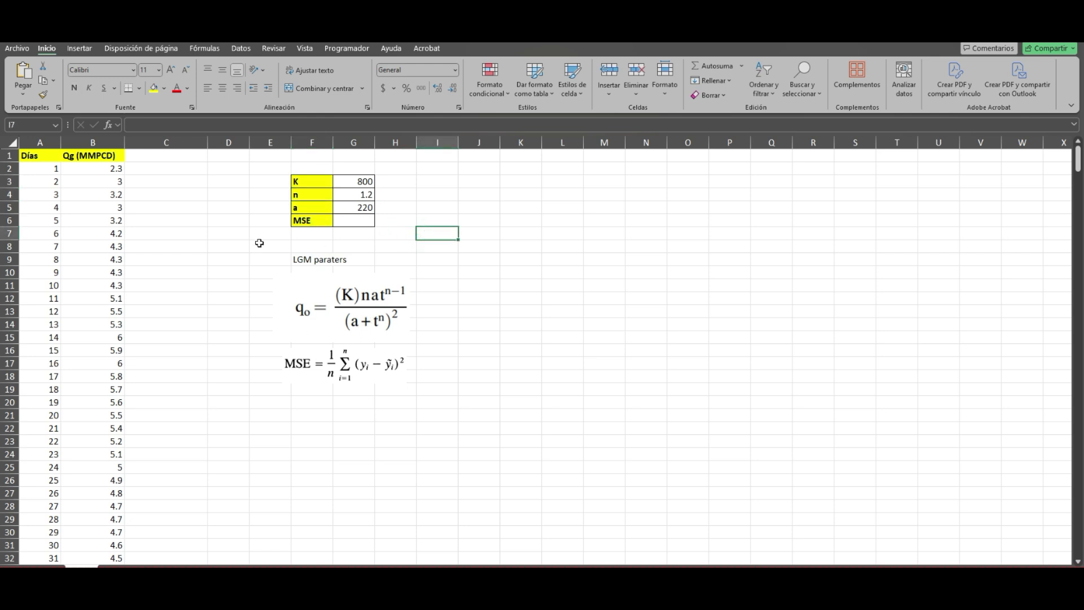
# Enter the header 'LGM - Qg (MMPCD)' in cell C1
pyautogui.click(175, 155)
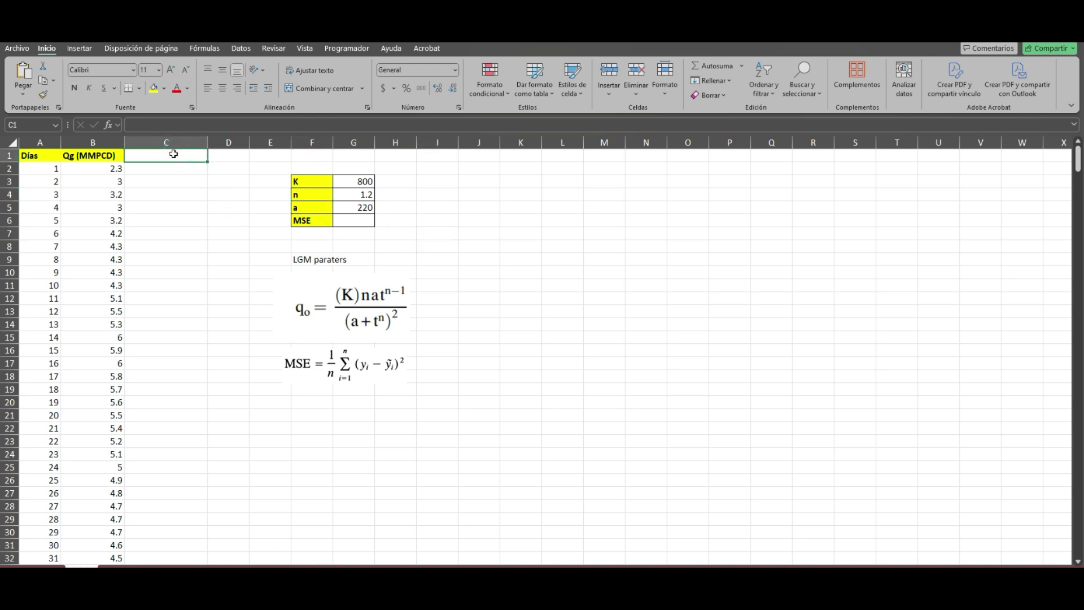
pyautogui.write('LGM - Qg (MM')
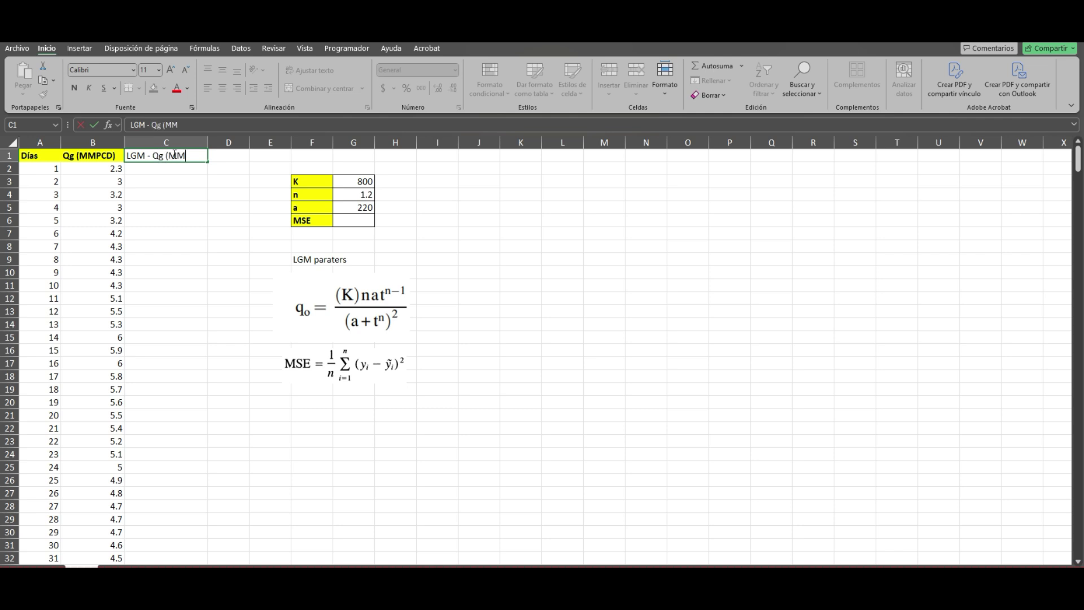
pyautogui.write('PCD')
pyautogui.press('Return')
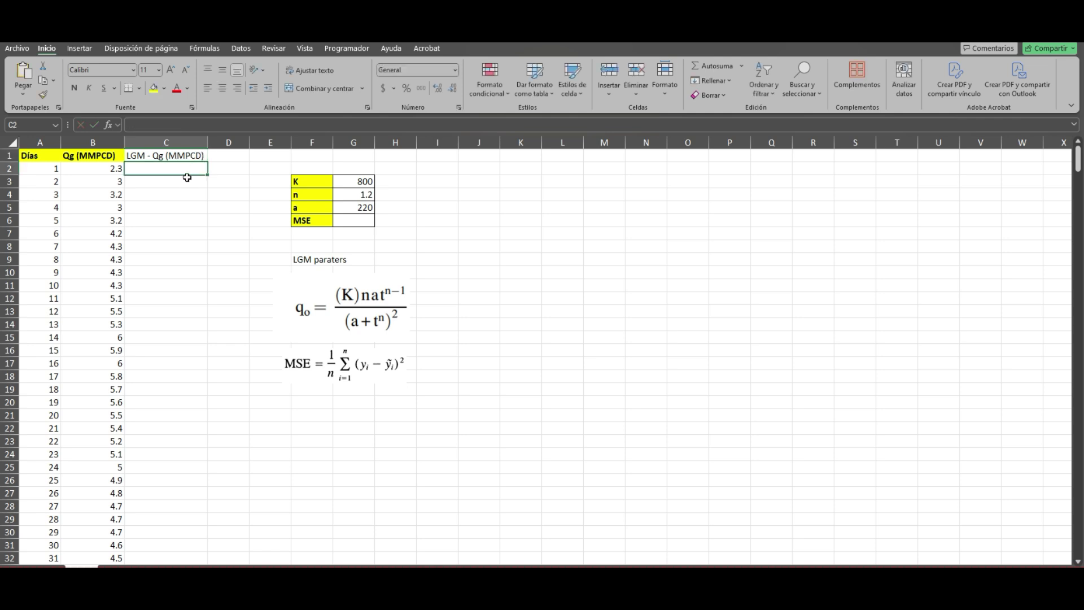
pyautogui.write('=(')
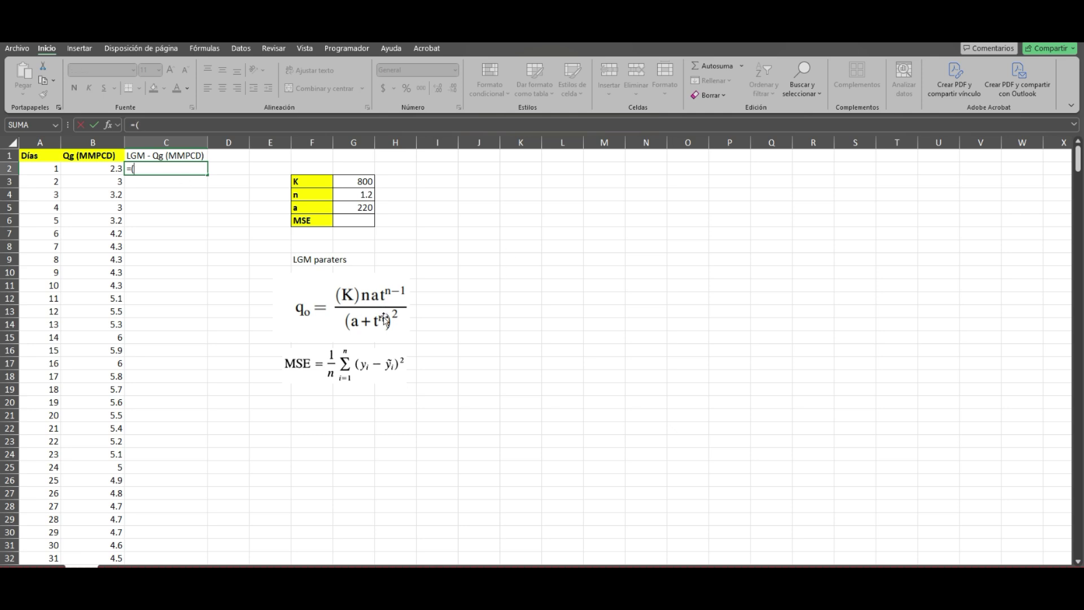
# Build C2's numerator from K, n and a in G3–G5 with an exponent of n−1
pyautogui.click(361, 182)
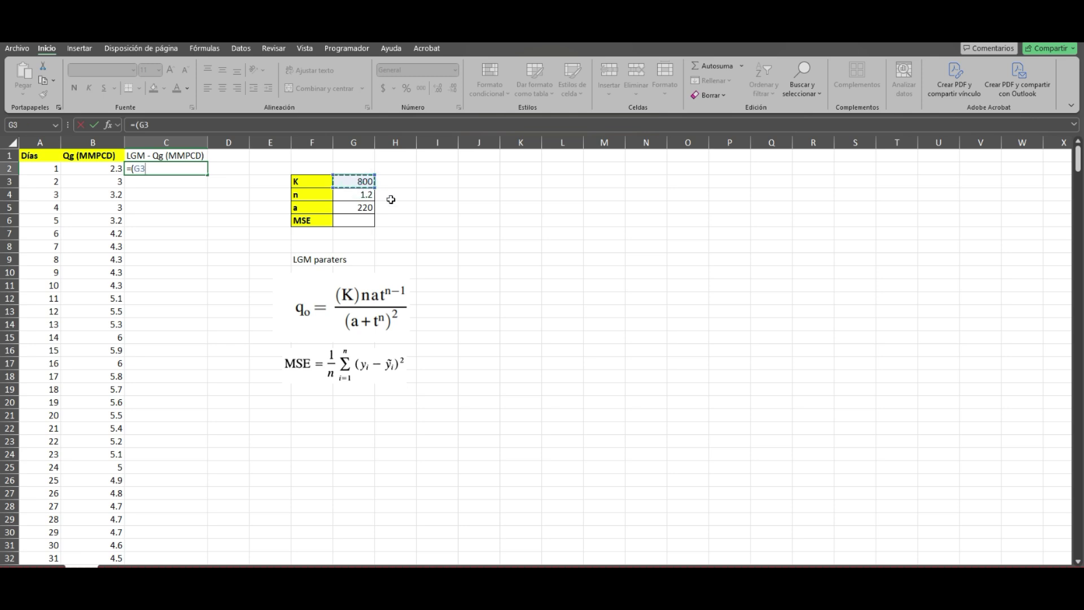
pyautogui.click(355, 196)
pyautogui.write('-')
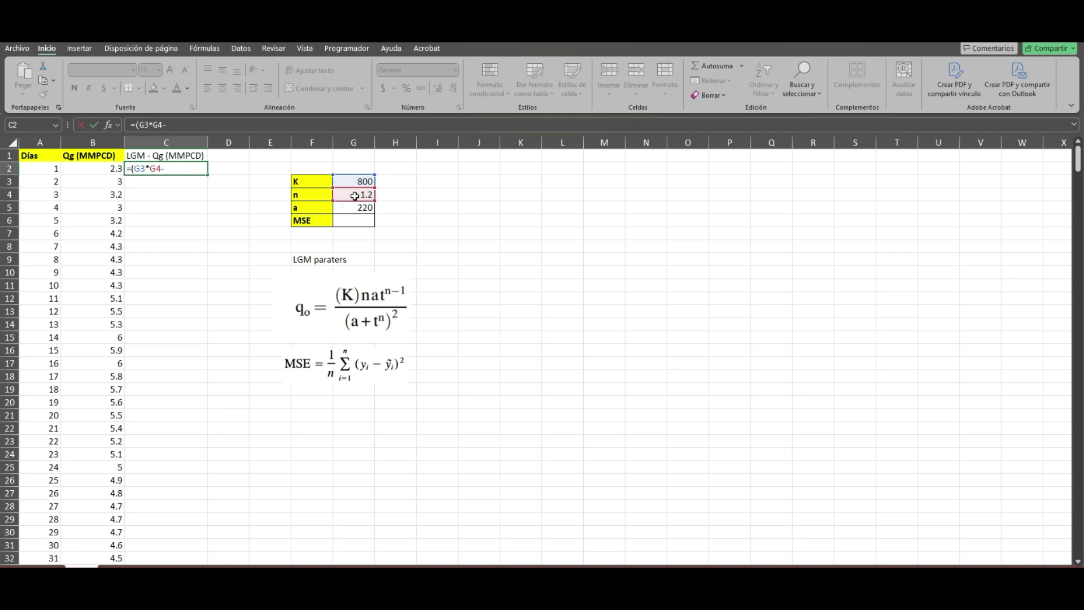
pyautogui.click(356, 206)
pyautogui.write('*')
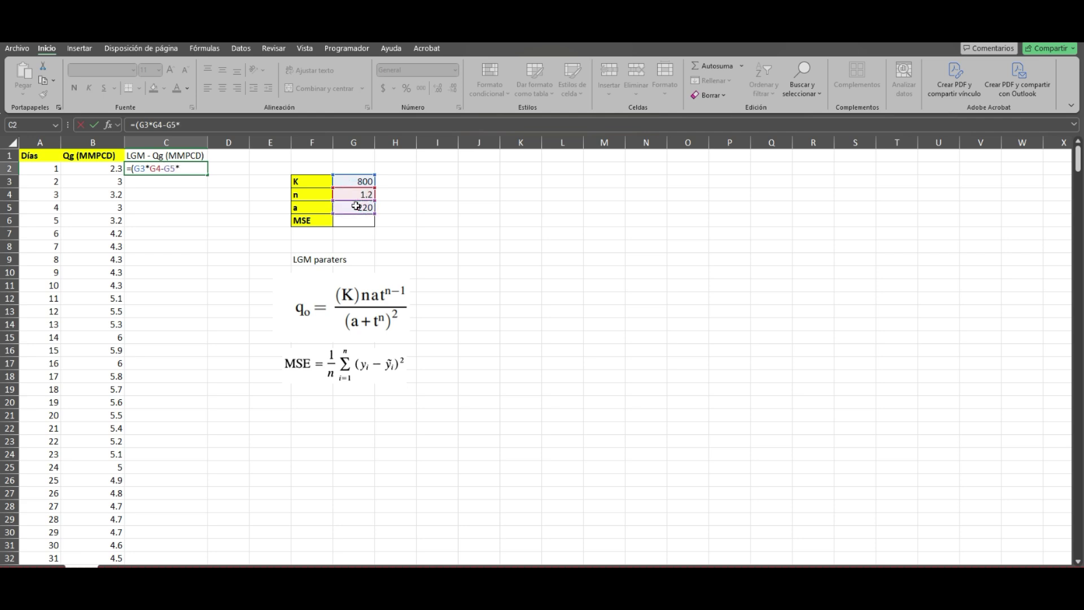
pyautogui.write('t')
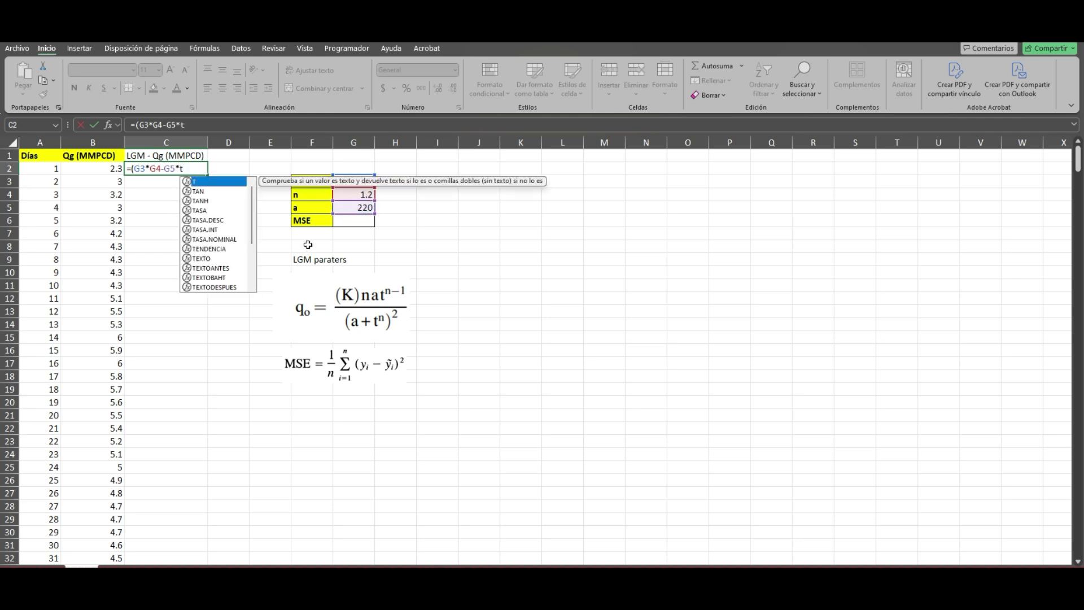
pyautogui.press('Escape')
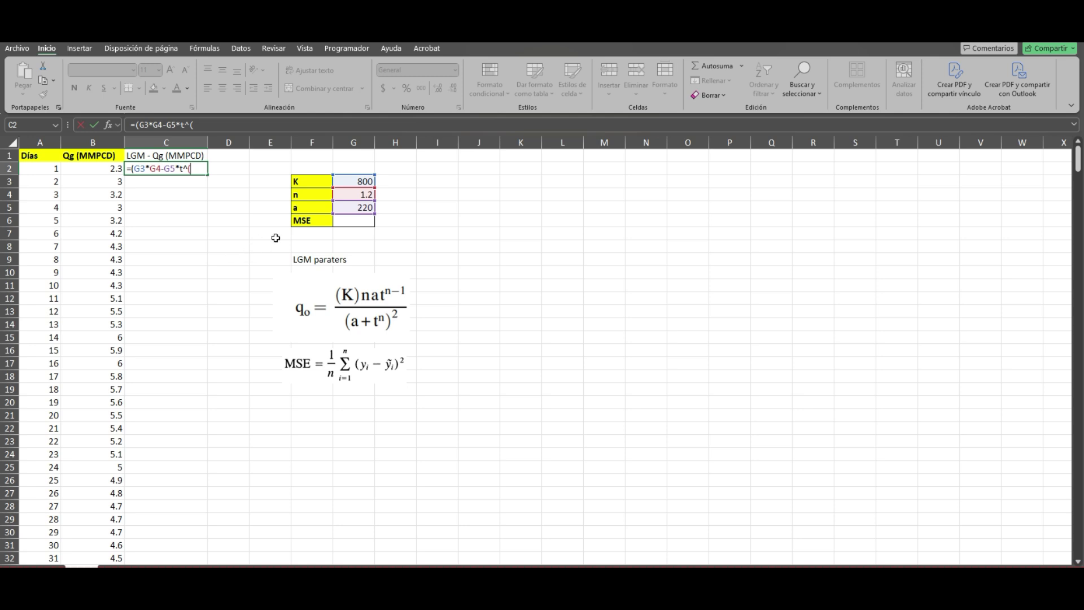
pyautogui.click(347, 198)
pyautogui.write('-1')
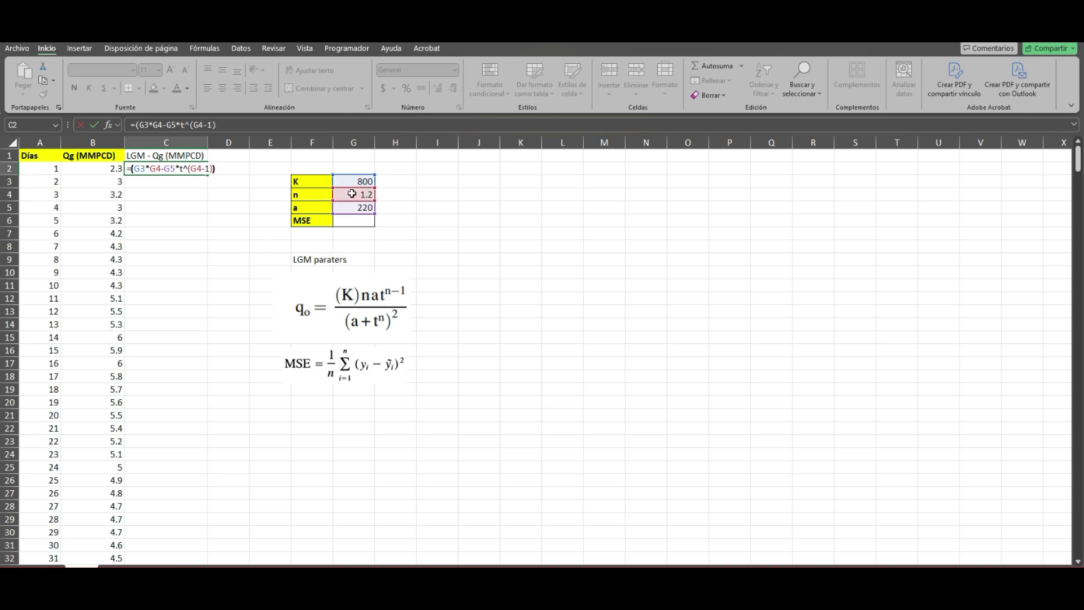
pyautogui.click(162, 171)
pyautogui.press('Delete')
pyautogui.write('*')
# Make the G3, G4, G5 references absolute and replace the placeholder t with day A2
pyautogui.click(142, 170)
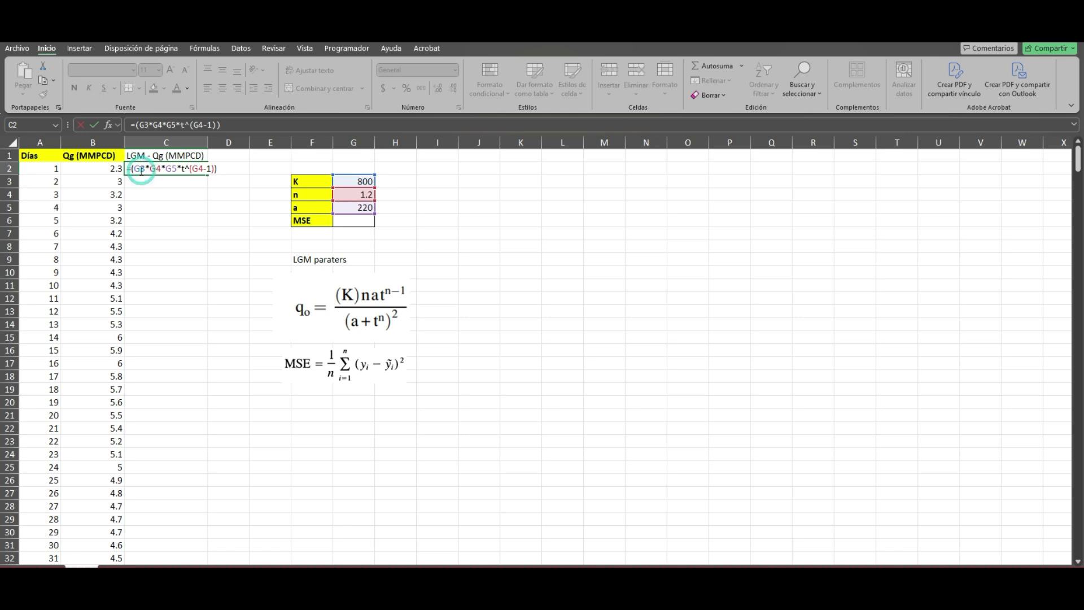
pyautogui.press('F4')
pyautogui.click(165, 169)
pyautogui.press('F4')
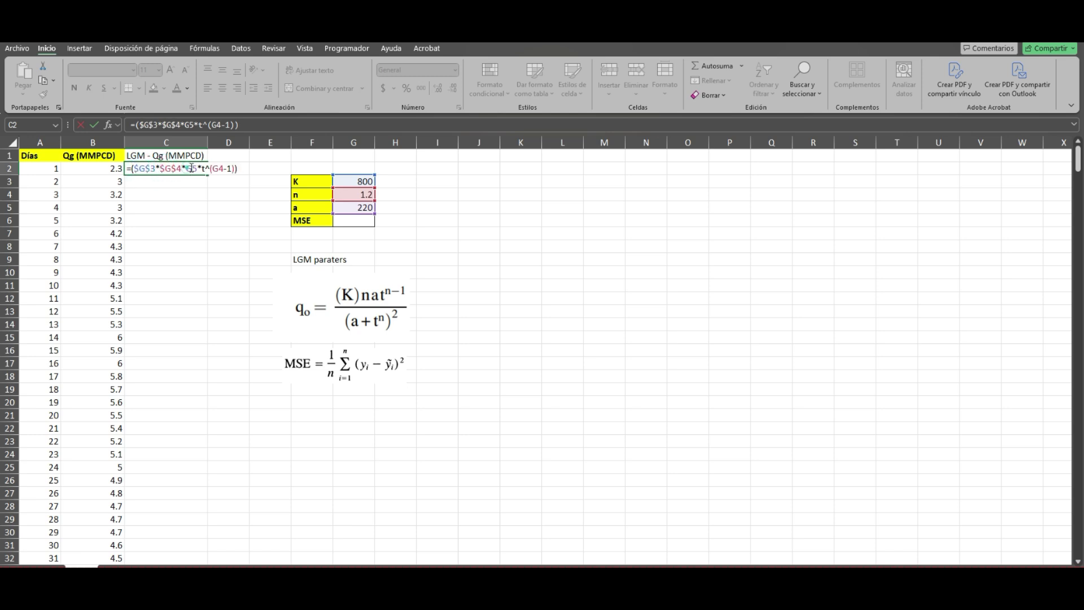
pyautogui.click(192, 169)
pyautogui.press('F4')
pyautogui.click(226, 168)
pyautogui.press('F4')
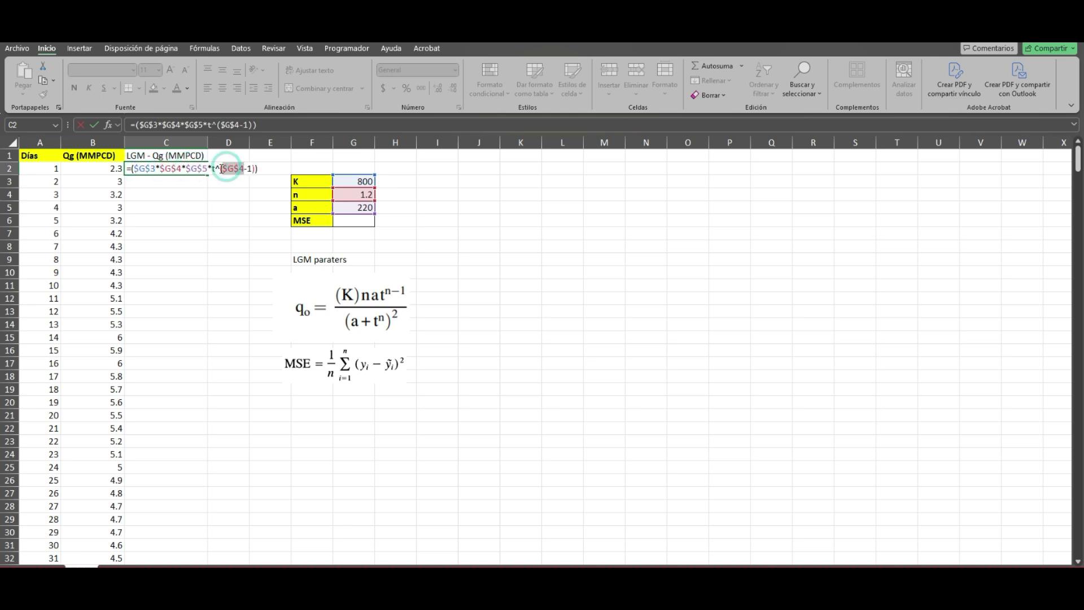
pyautogui.click(213, 168)
pyautogui.press('BackSpace')
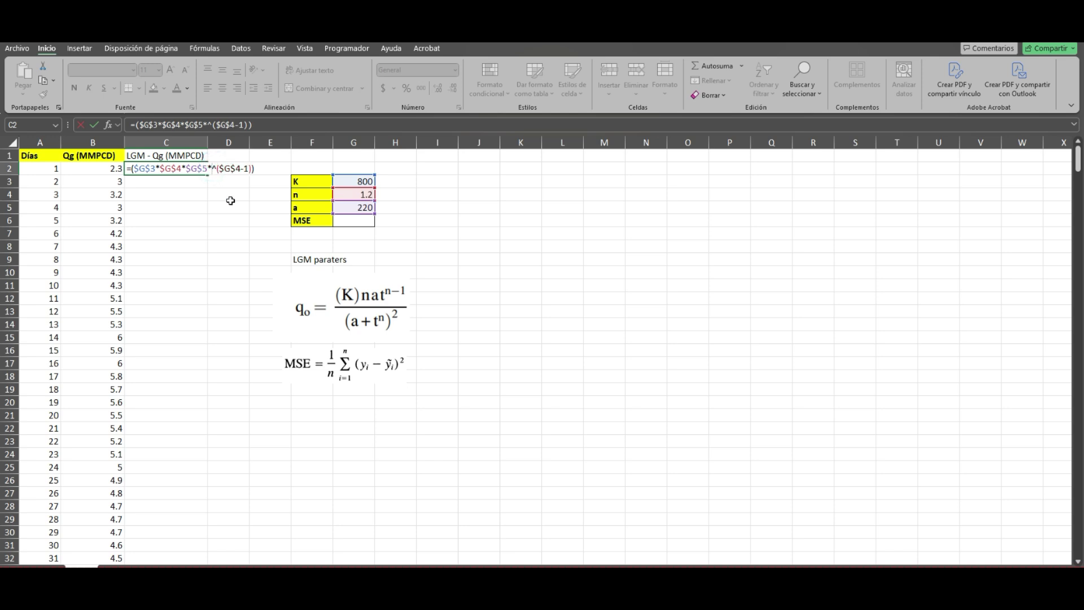
pyautogui.click(56, 169)
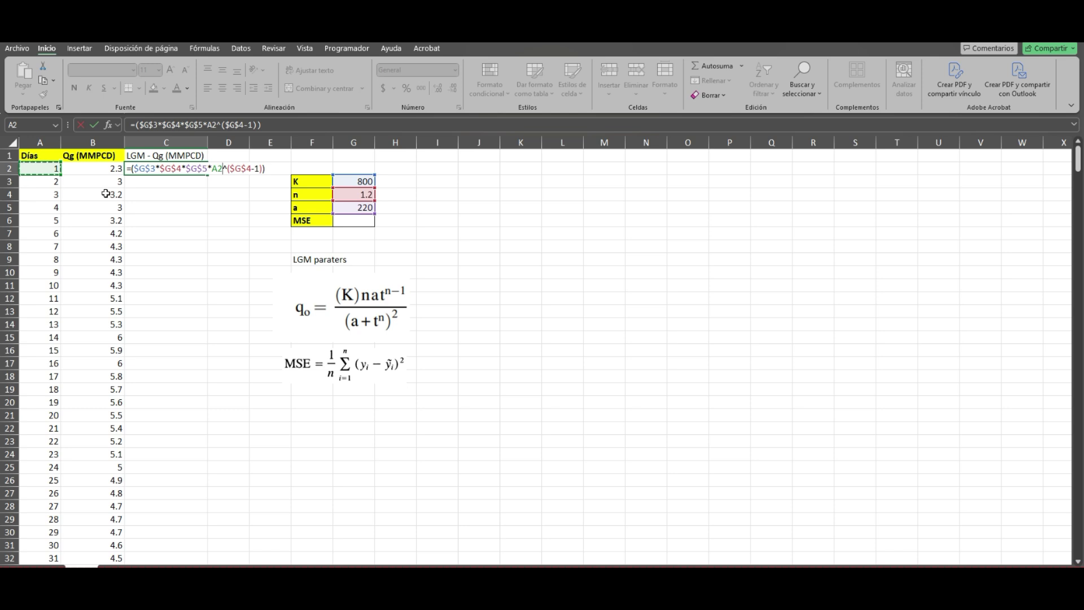
# Append a division by ($G$5+ to the C2 formula
pyautogui.click(284, 129)
pyautogui.write('/((')
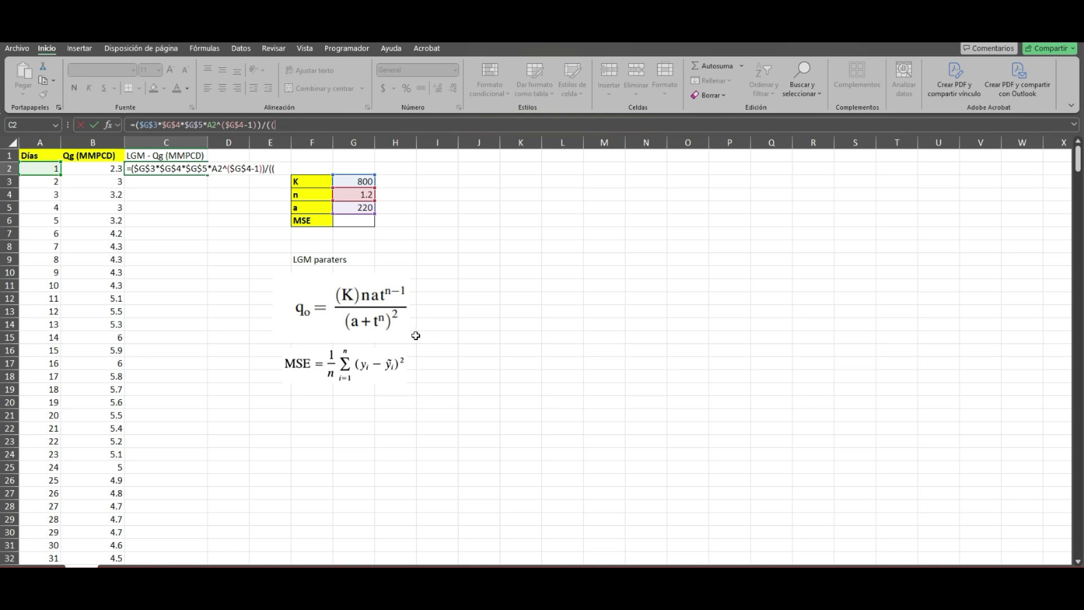
pyautogui.click(361, 208)
pyautogui.press('F4')
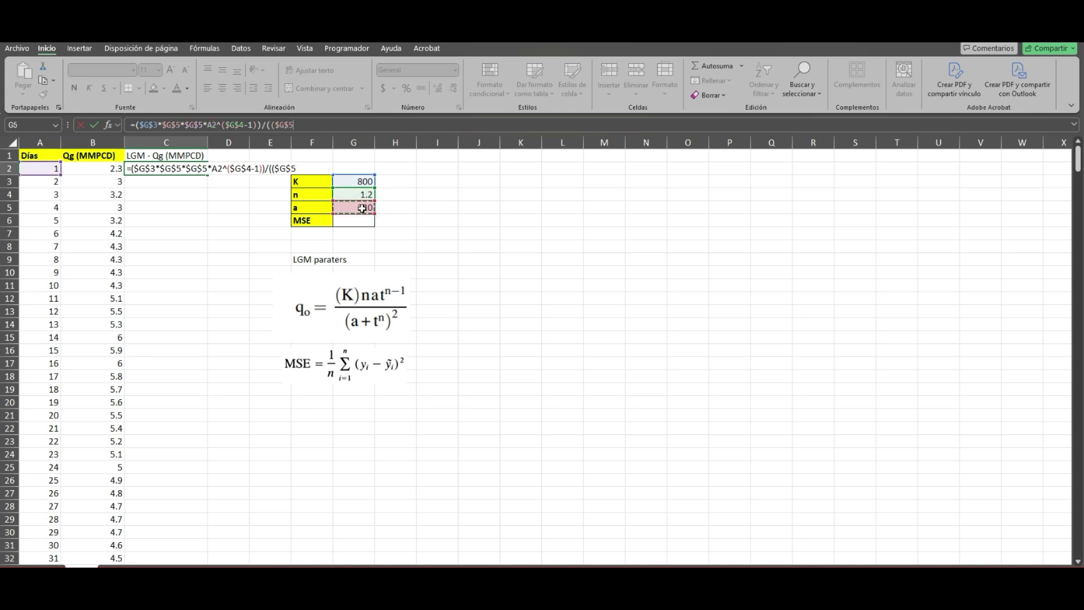
pyautogui.write('+')
# Finish the denominator with A2^G4 squared and accept Excel's correction, giving 792.7765607
pyautogui.click(42, 169)
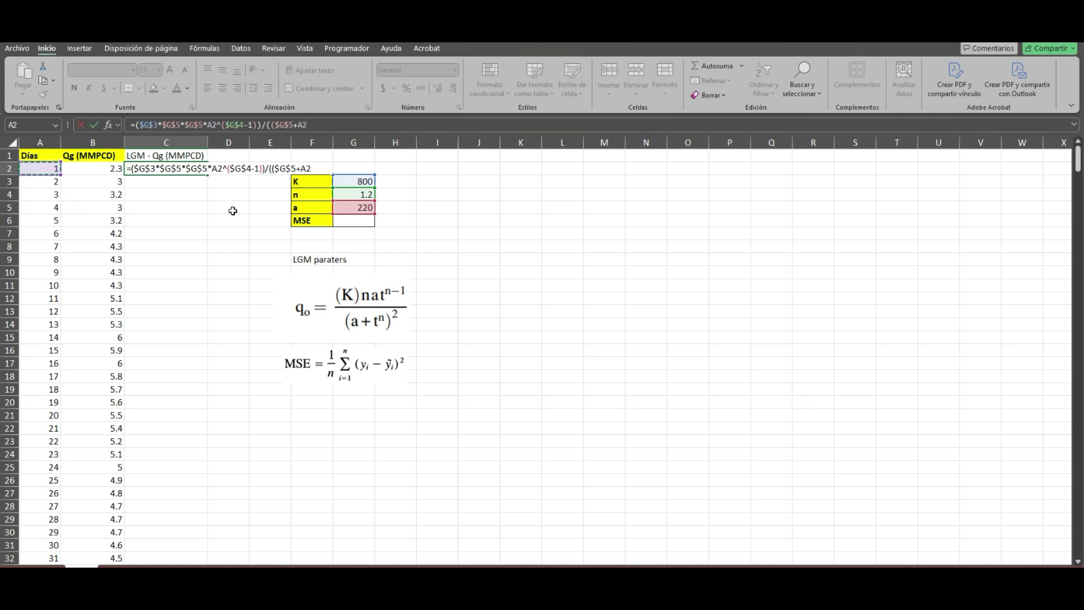
pyautogui.click(353, 193)
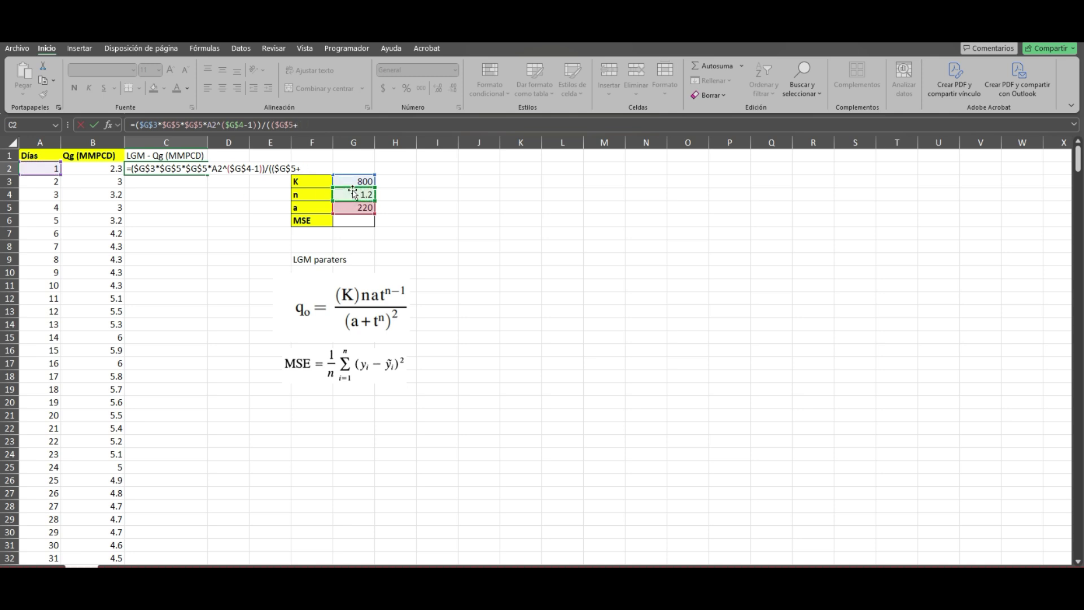
pyautogui.click(49, 169)
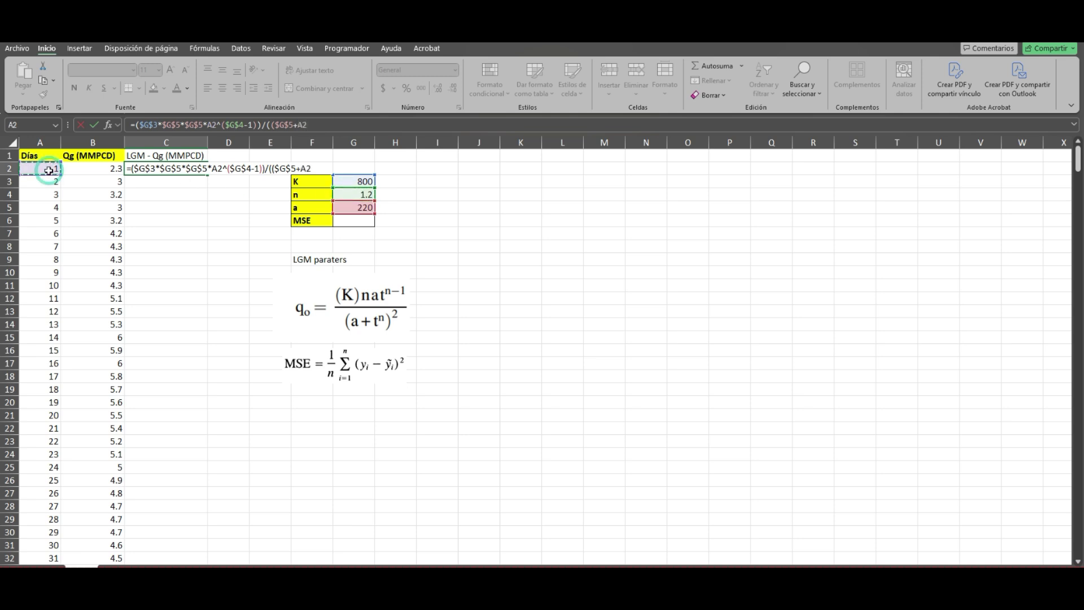
pyautogui.press('F4')
pyautogui.press('BackSpace')
pyautogui.press('BackSpace')
pyautogui.press('BackSpace')
pyautogui.click(49, 170)
pyautogui.click(359, 194)
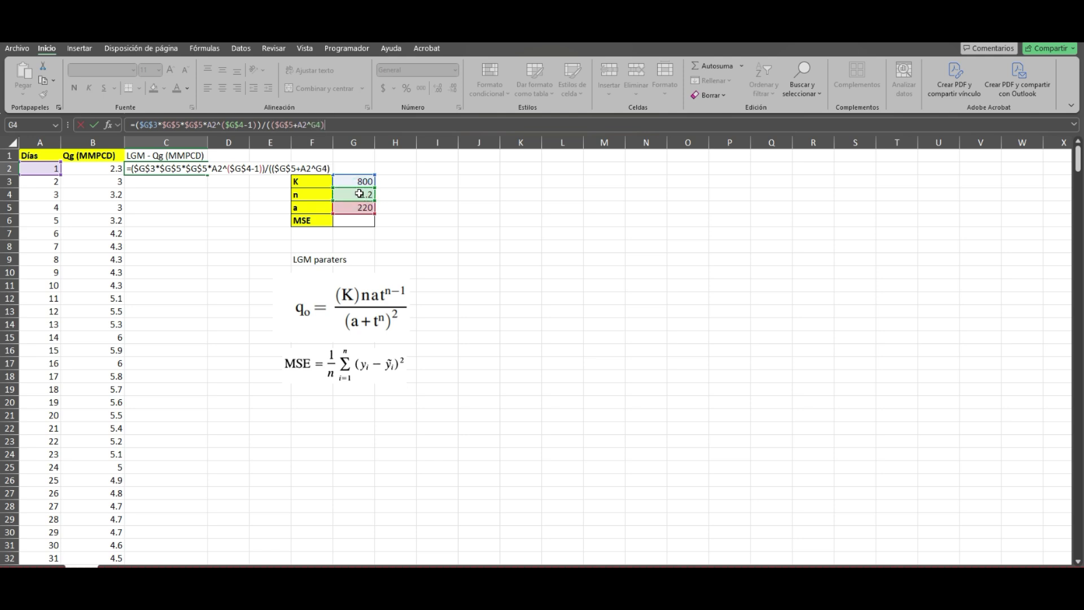
pyautogui.write('^2')
pyautogui.press('Return')
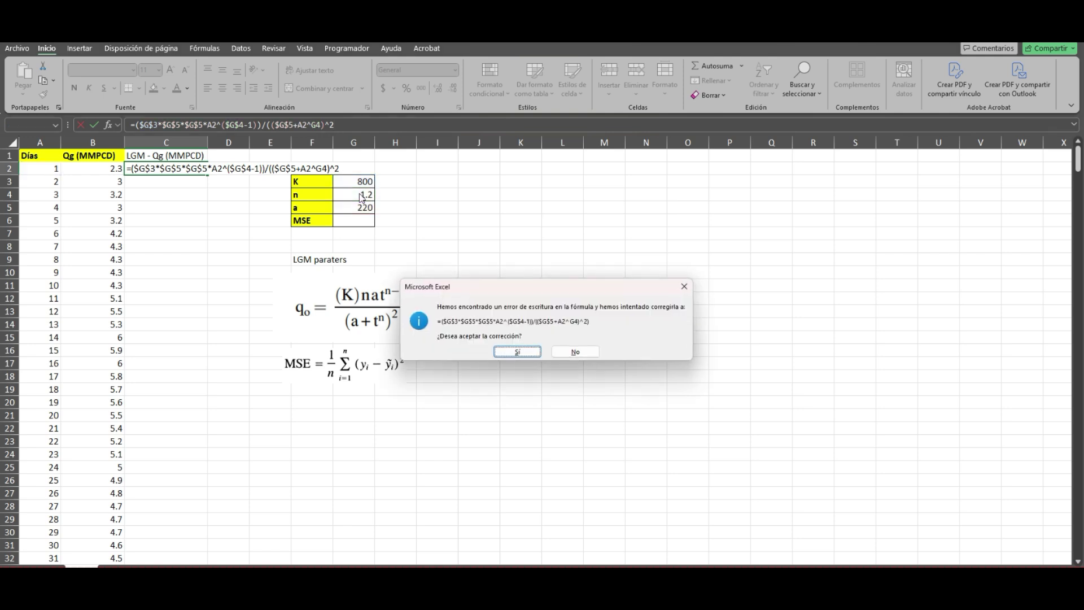
pyautogui.press('Return')
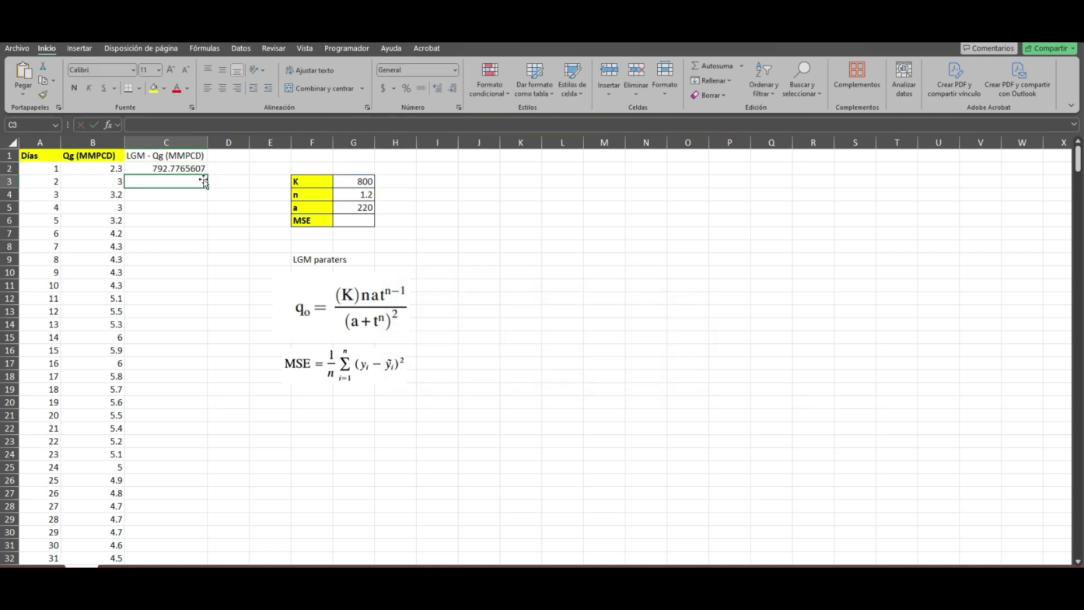
# Correct C2 to multiply K by $G$4, locking every G4 reference as absolute
pyautogui.click(360, 128)
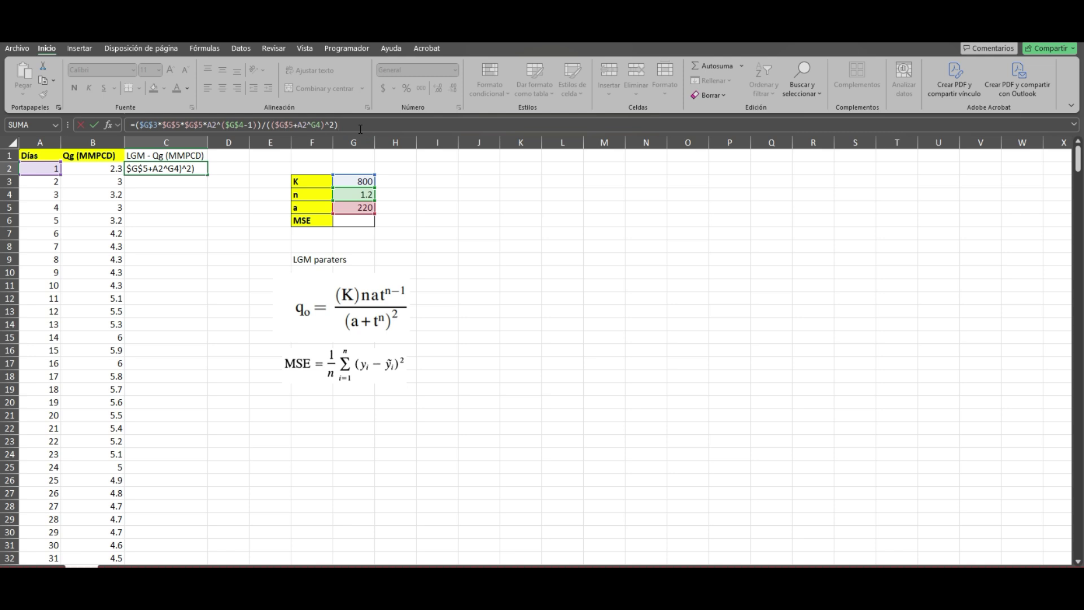
pyautogui.click(319, 125)
pyautogui.press('F4')
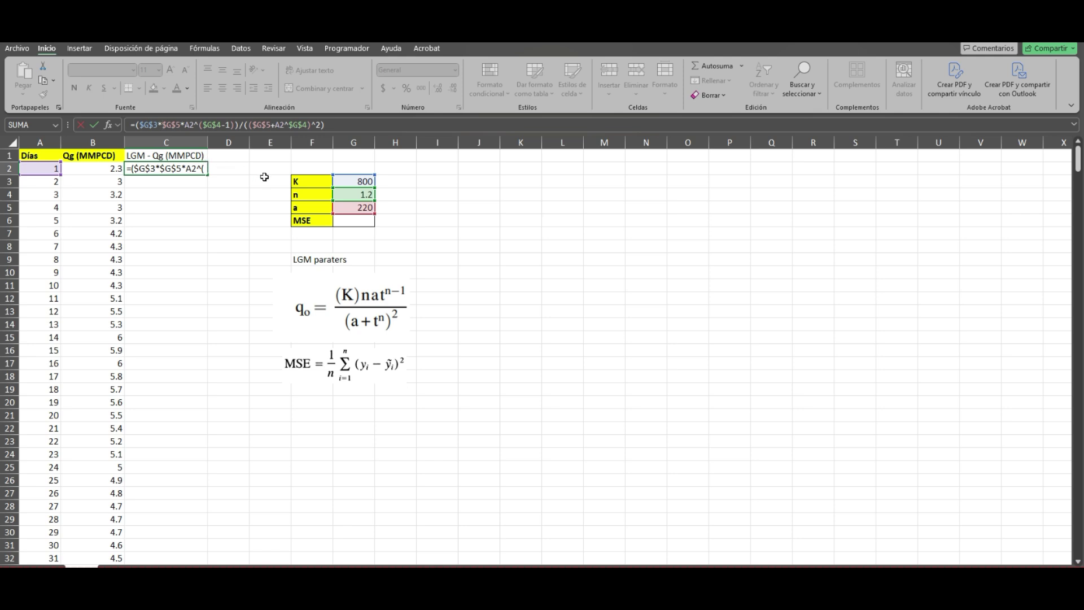
pyautogui.click(349, 193)
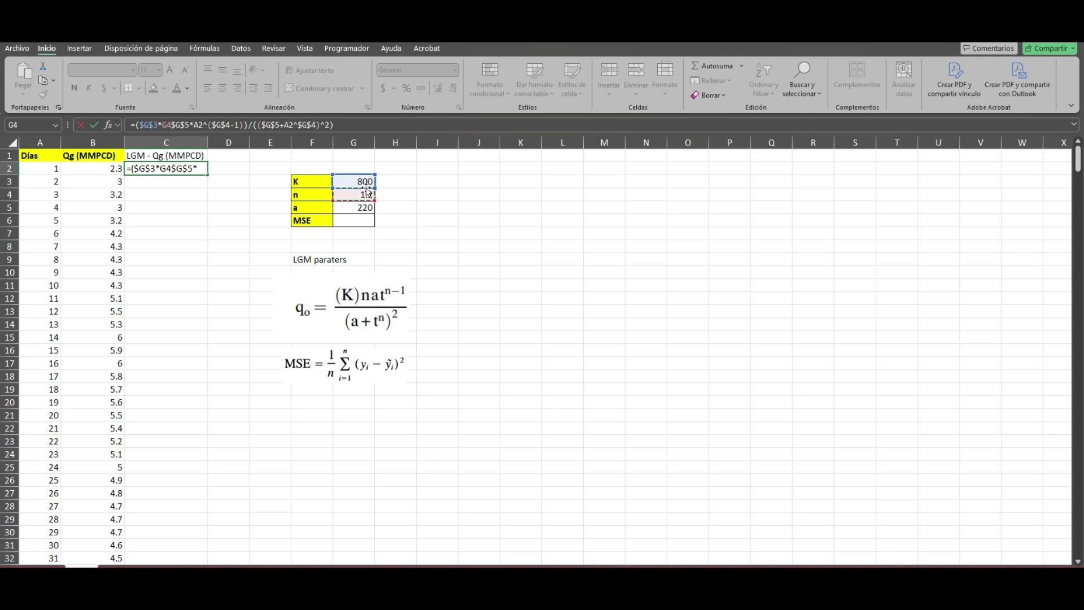
pyautogui.write('*')
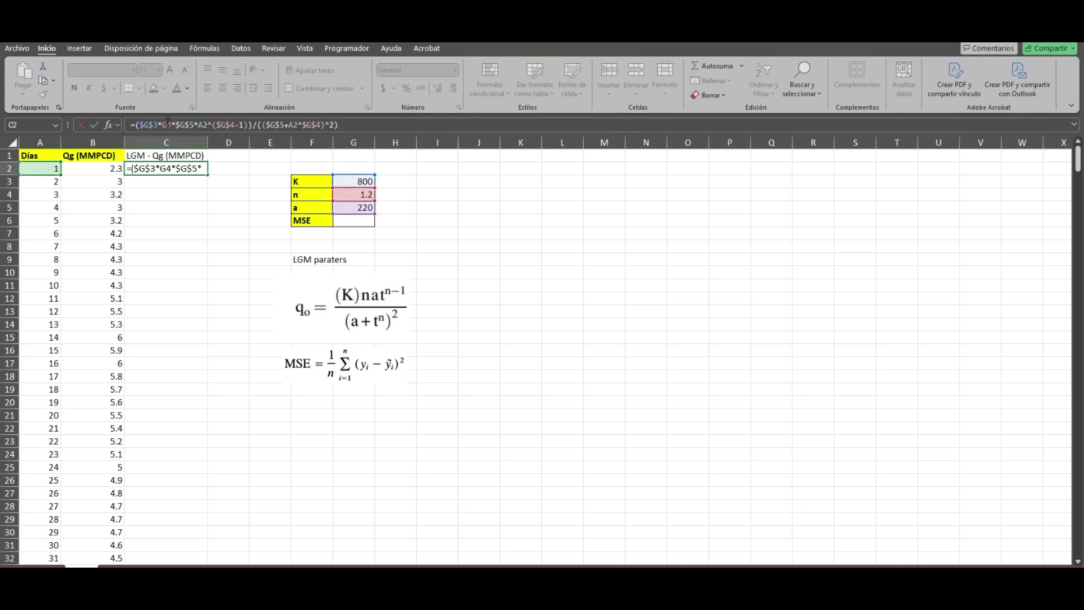
pyautogui.press('F4')
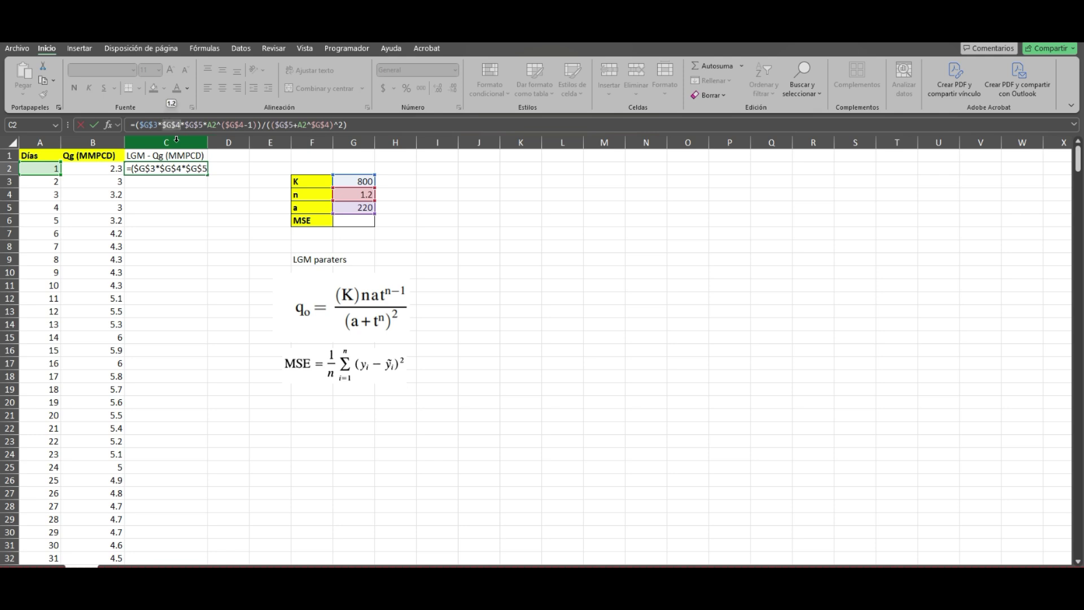
pyautogui.press('Return')
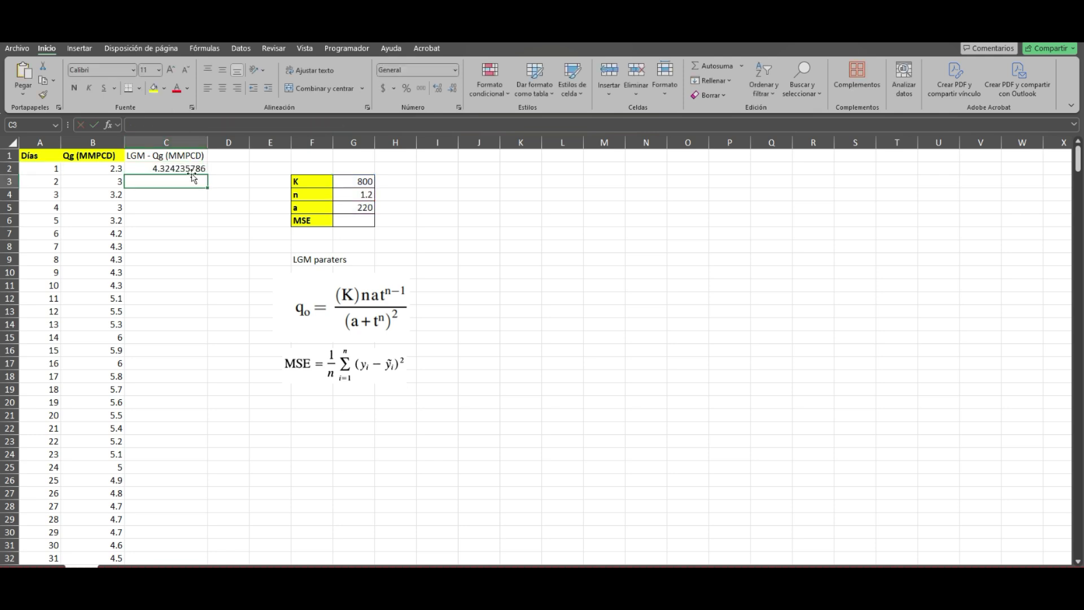
# Fill the LGM formula down column C, with C2 returning 4.324235786
pyautogui.click(192, 169)
pyautogui.doubleClick(208, 176)
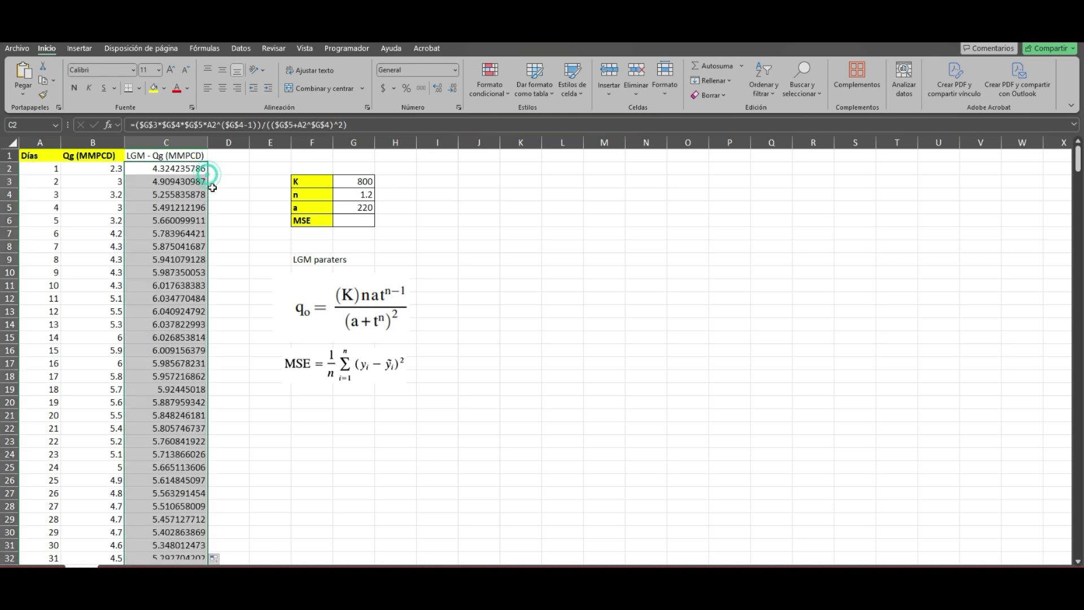
pyautogui.click(172, 154)
# Shade C1 yellow and insert a marker scatter chart of A1:C481
pyautogui.click(156, 89)
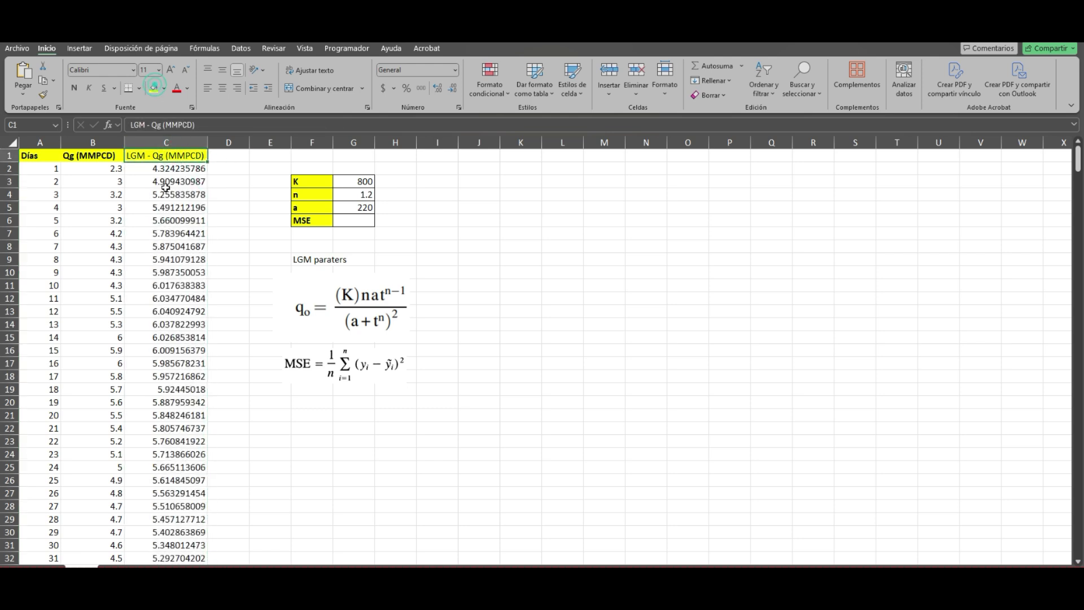
pyautogui.click(145, 206)
pyautogui.moveTo(31, 157); pyautogui.dragTo(87, 192)
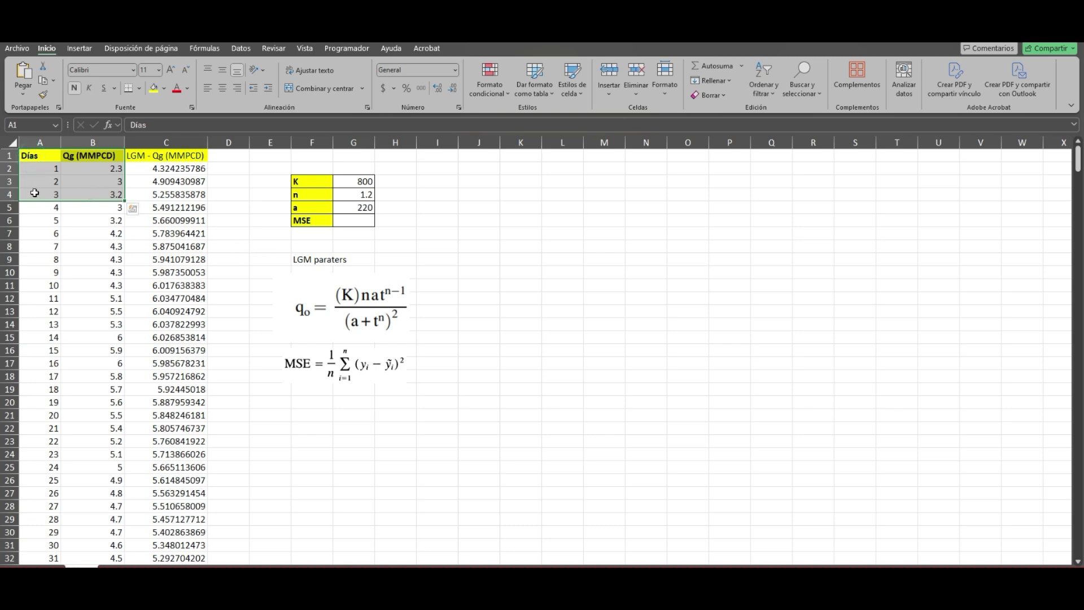
pyautogui.moveTo(45, 155); pyautogui.dragTo(175, 182)
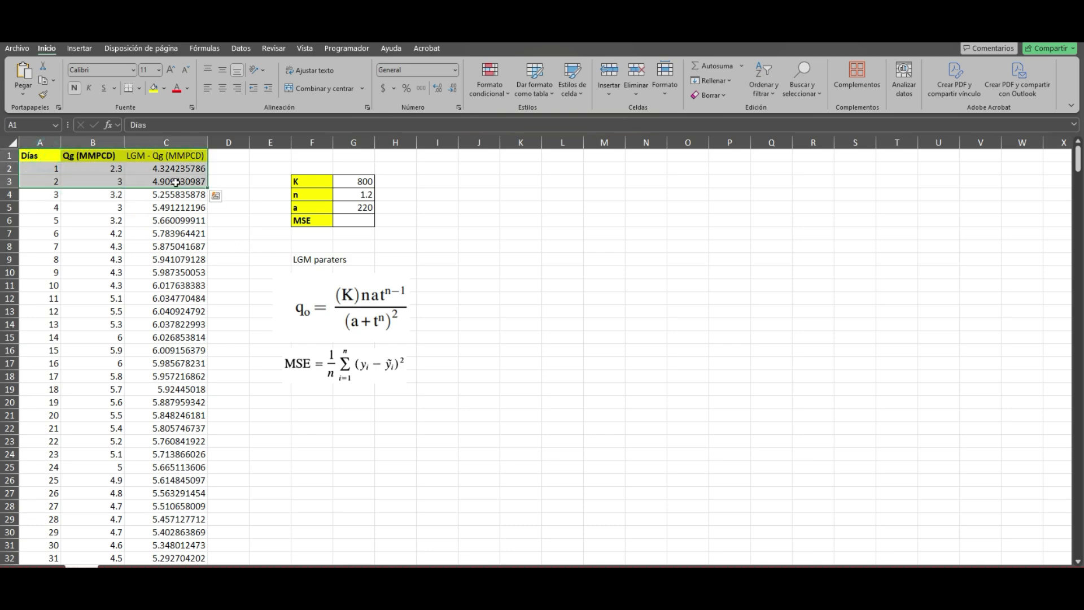
pyautogui.hotkey('ctrl', 'shift', 'Down')
pyautogui.click(88, 51)
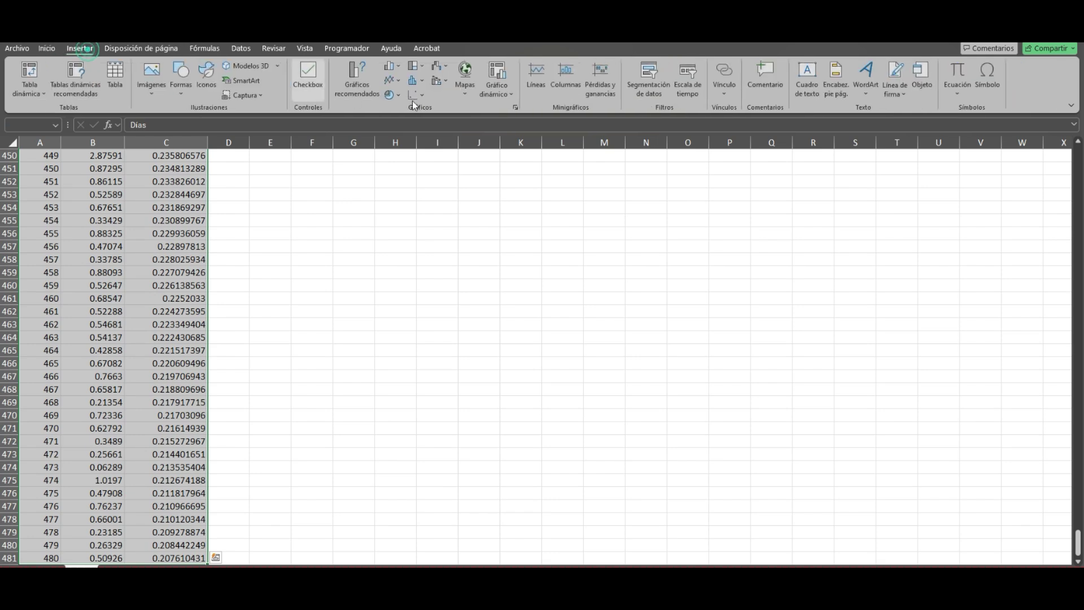
pyautogui.click(417, 95)
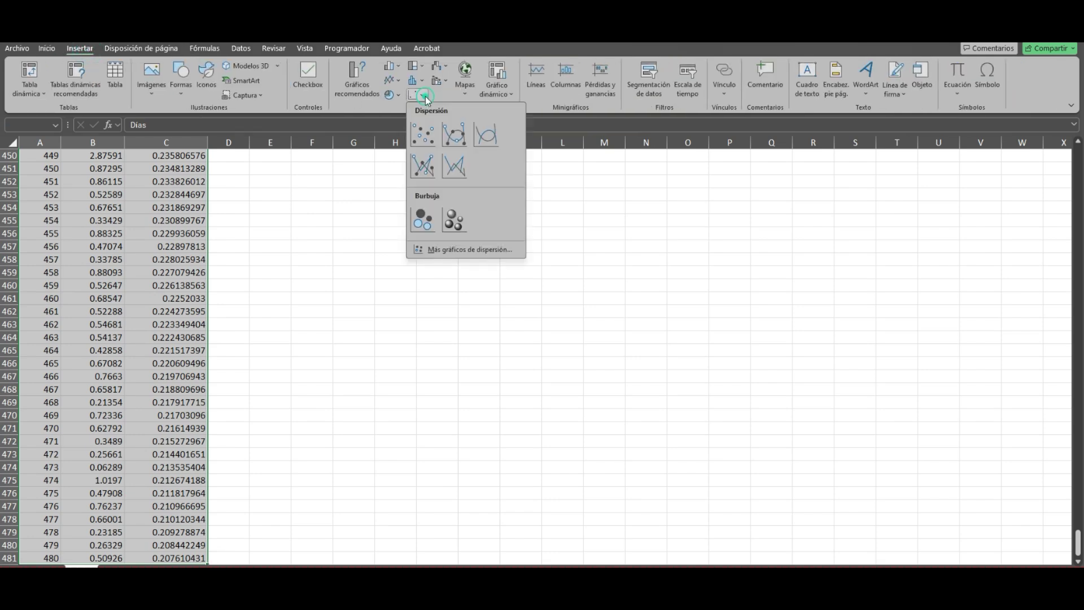
pyautogui.click(429, 136)
# Relocate the chart beside the parameter table and enlarge it toward row 25
pyautogui.click(726, 260)
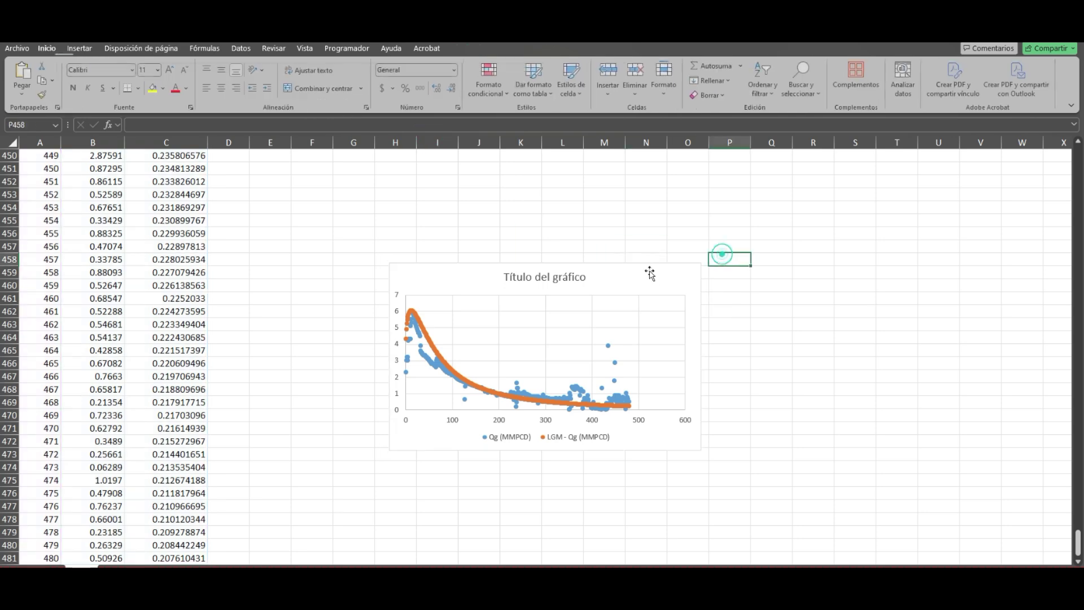
pyautogui.click(649, 271)
pyautogui.press('Delete')
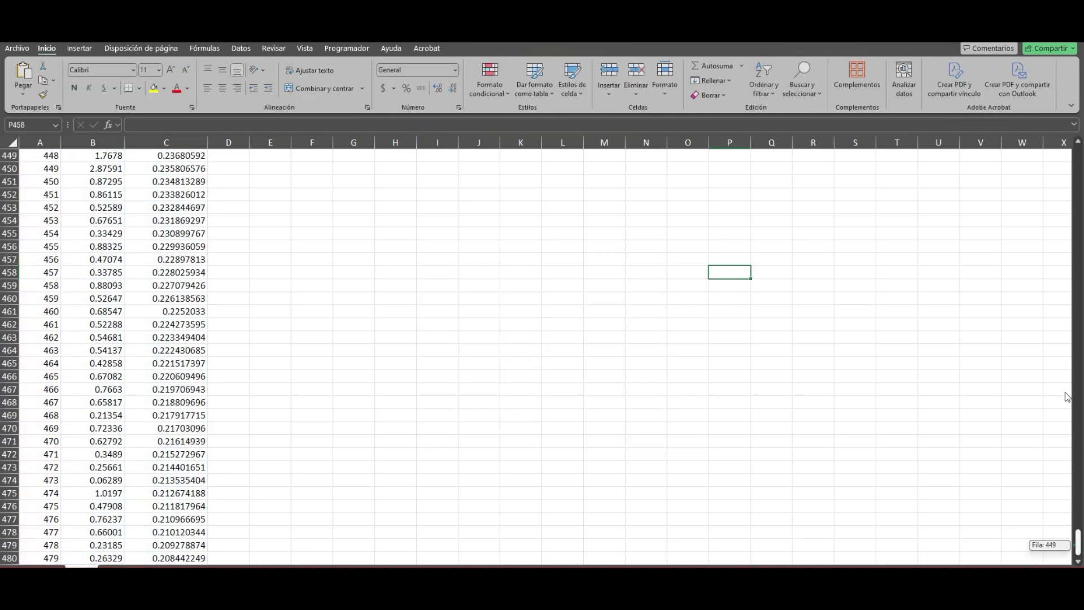
pyautogui.moveTo(1078, 545); pyautogui.dragTo(1077, 161)
pyautogui.click(518, 179)
pyautogui.hotkey('ctrl', 'z')
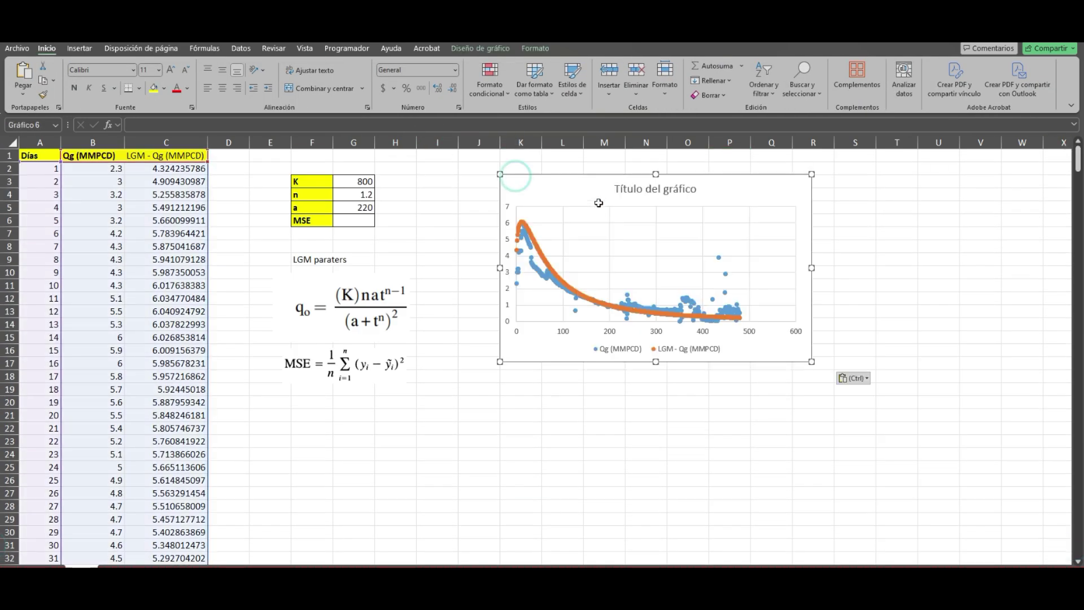
pyautogui.moveTo(621, 164); pyautogui.dragTo(593, 194)
pyautogui.moveTo(834, 398)
pyautogui.mouseDown()
pyautogui.moveTo(771, 358)
pyautogui.moveTo(918, 434)
pyautogui.mouseUp()
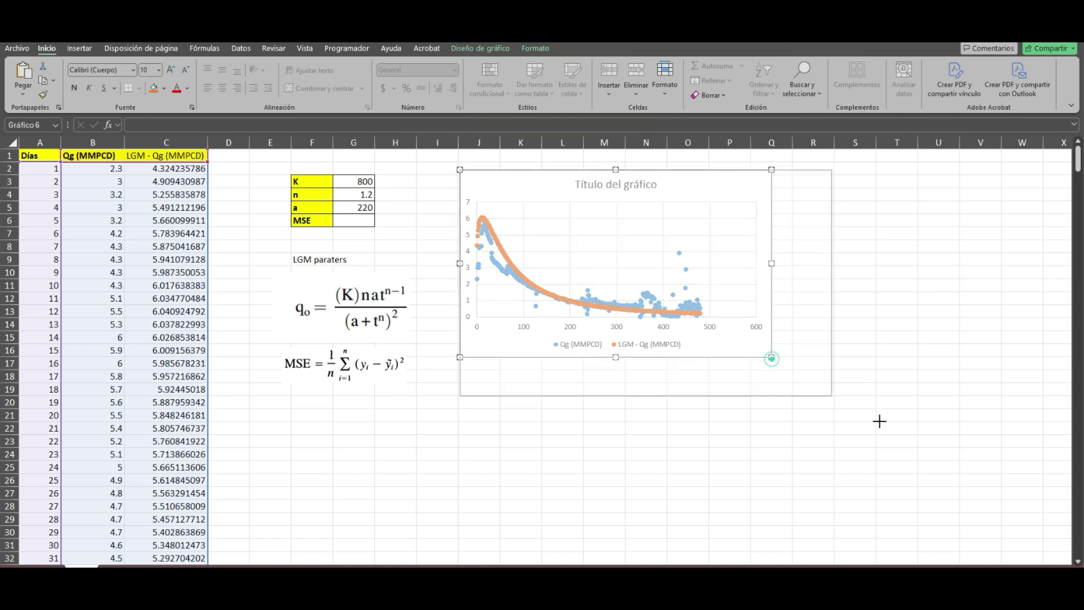
pyautogui.click(644, 294)
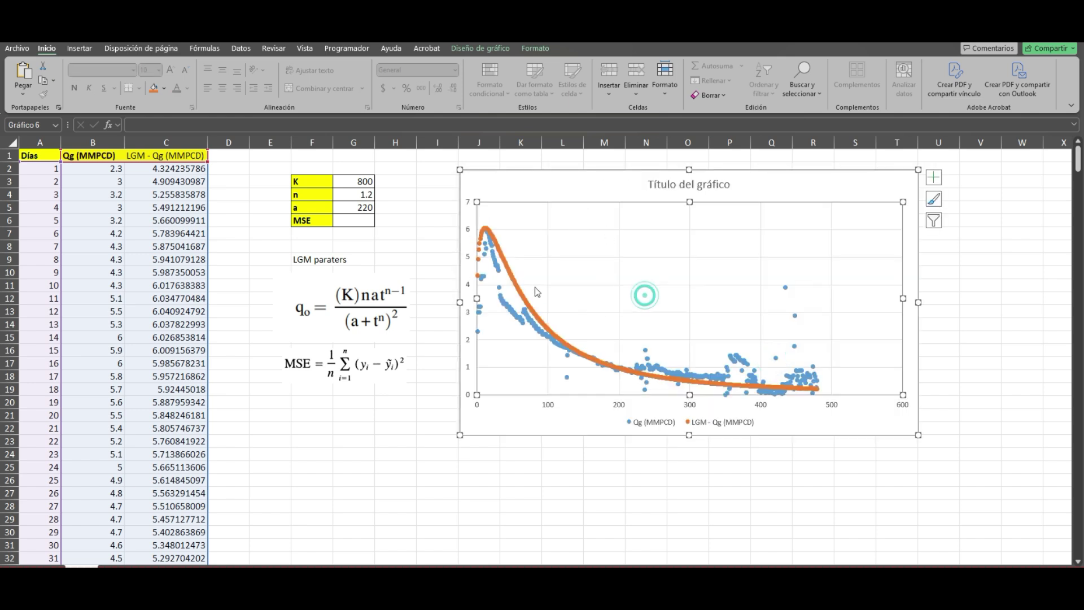
# Select the orange LGM - Qg (MMPCD) series in the chart
pyautogui.click(498, 286)
pyautogui.click(594, 272)
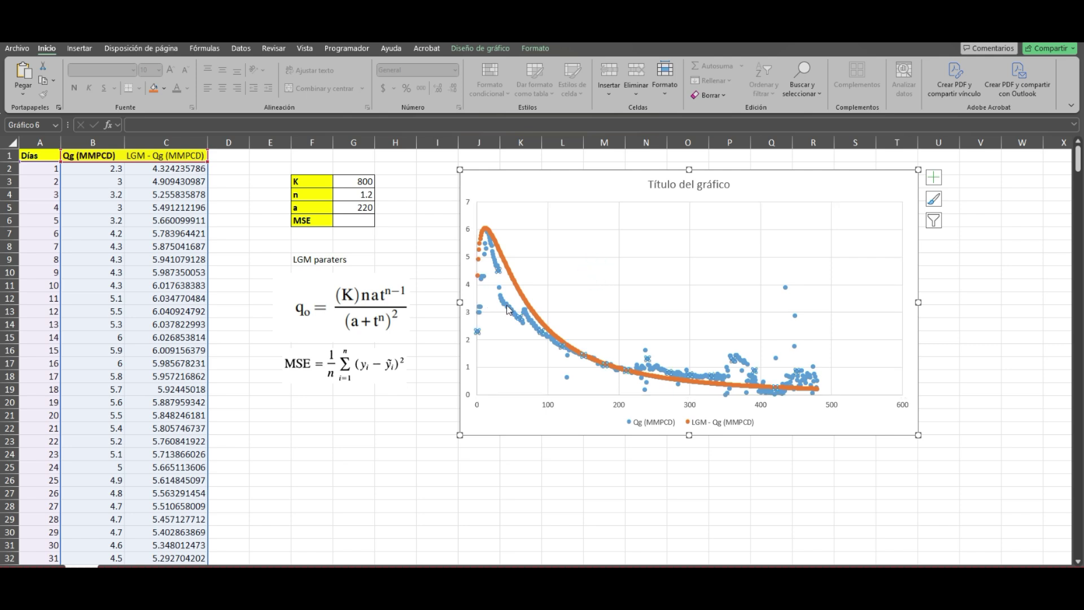
pyautogui.click(481, 294)
pyautogui.click(511, 281)
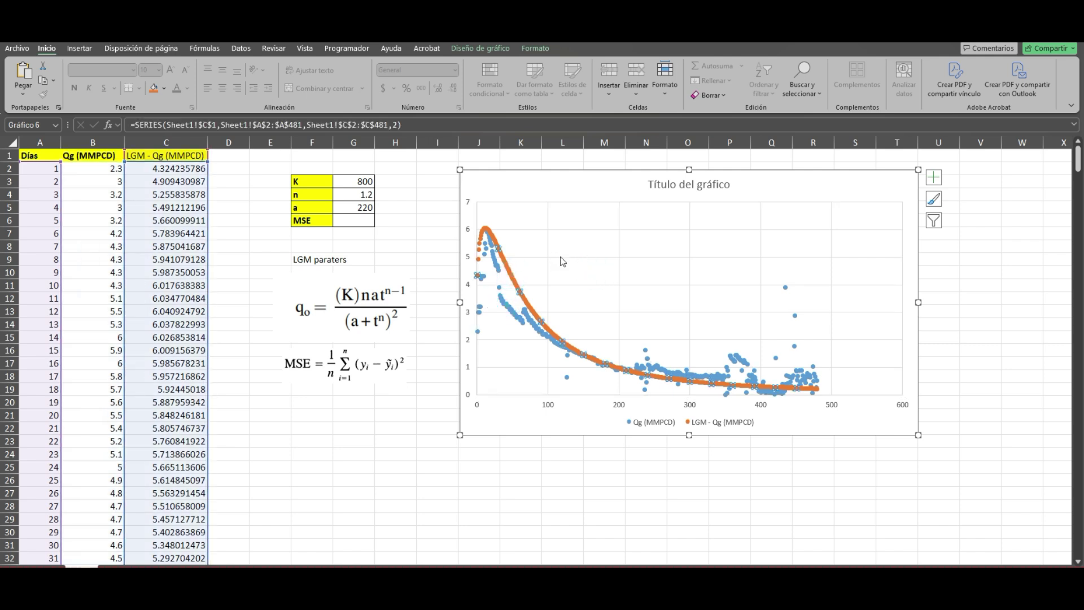
pyautogui.click(561, 246)
pyautogui.click(524, 295)
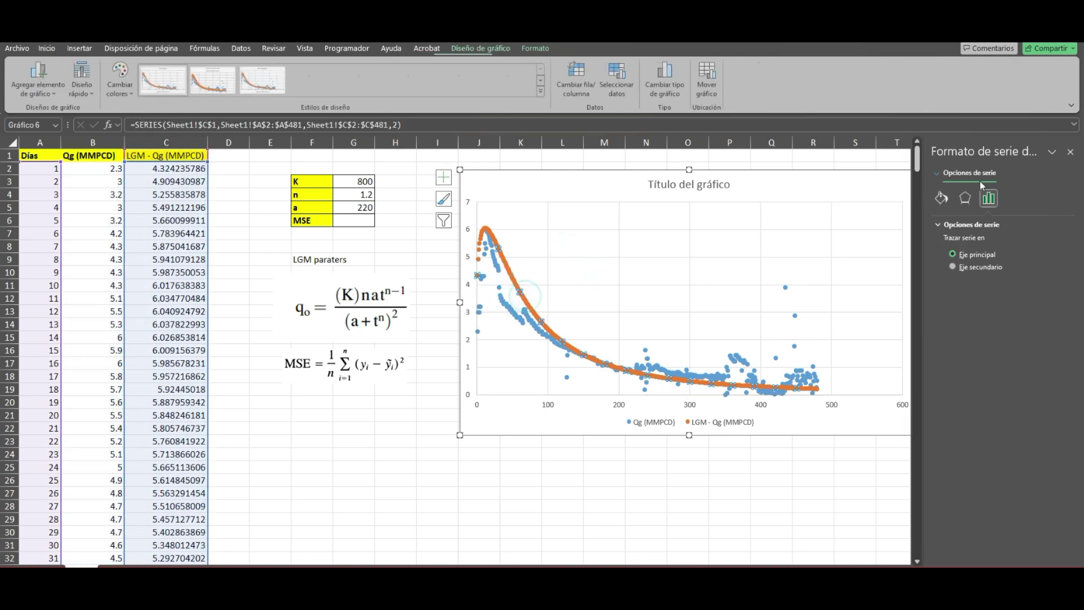
# Set the LGM series to a solid line with markers turned off
pyautogui.click(940, 198)
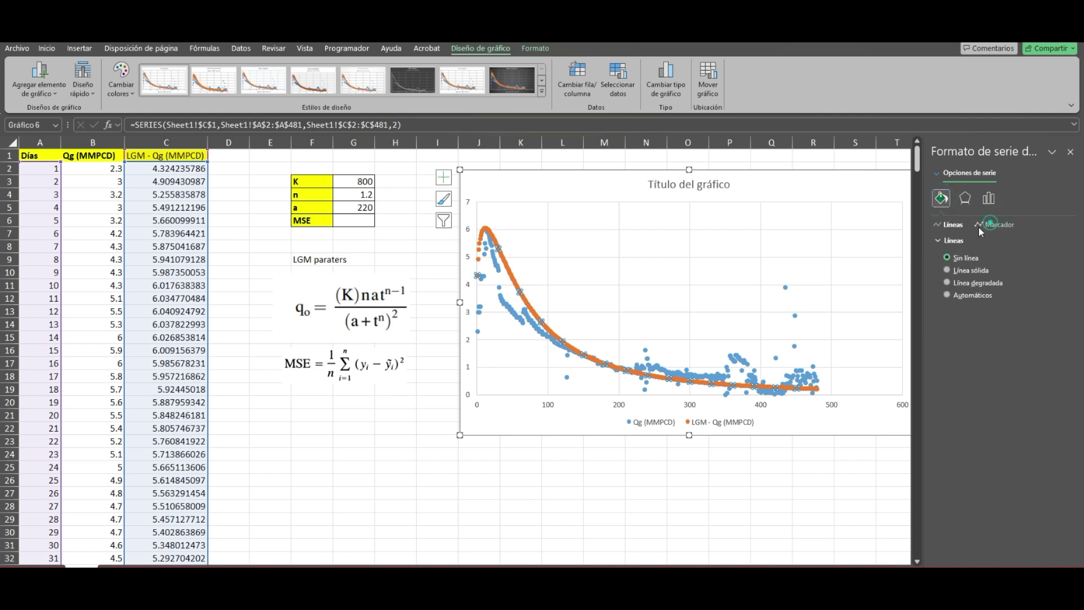
pyautogui.click(977, 226)
pyautogui.click(956, 226)
pyautogui.click(967, 269)
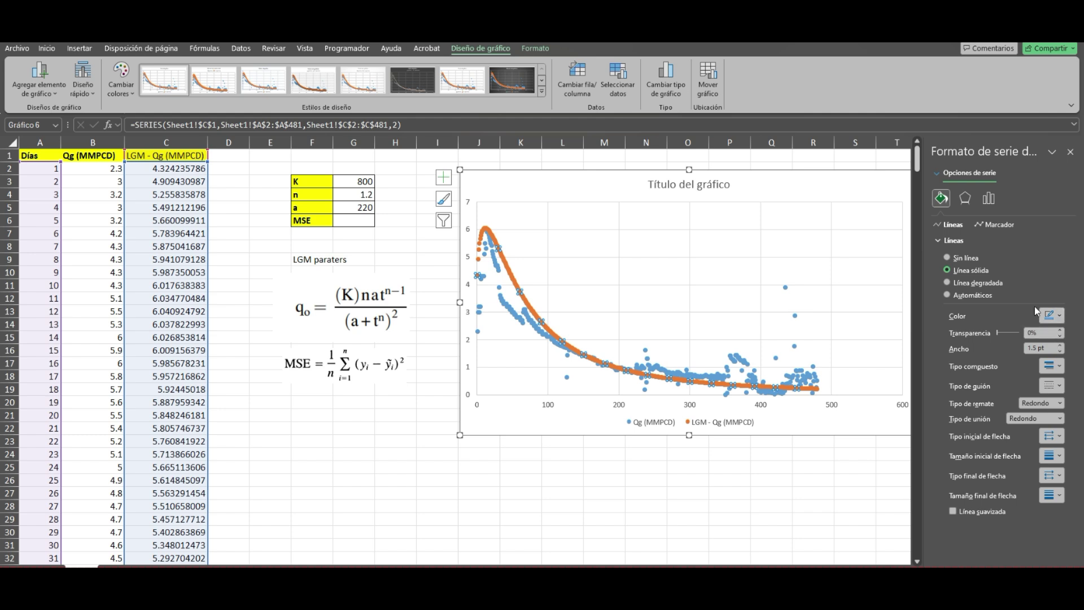
pyautogui.click(995, 224)
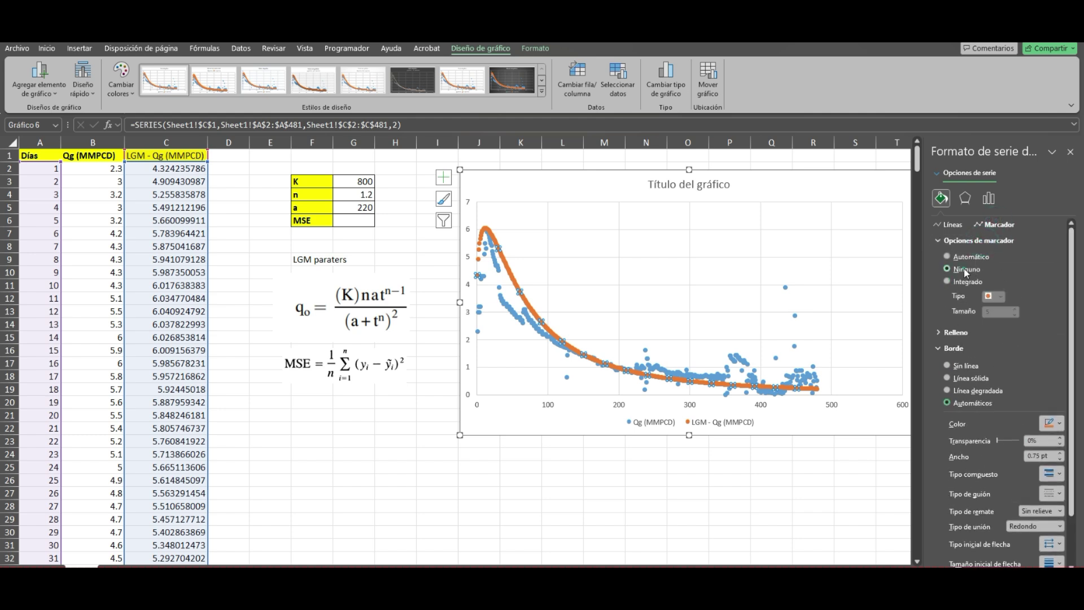
pyautogui.click(963, 269)
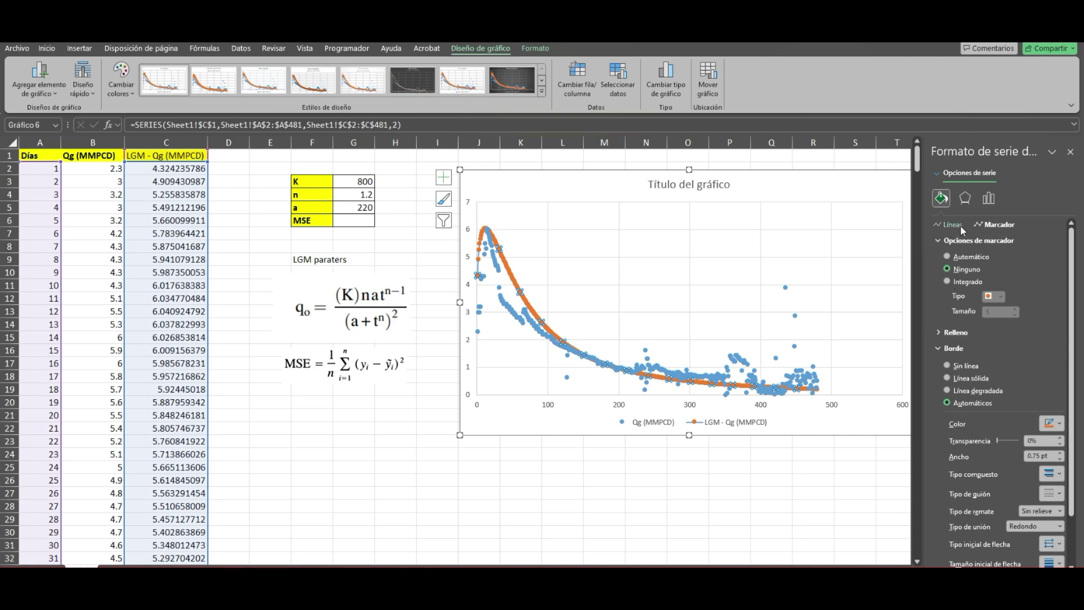
pyautogui.click(647, 280)
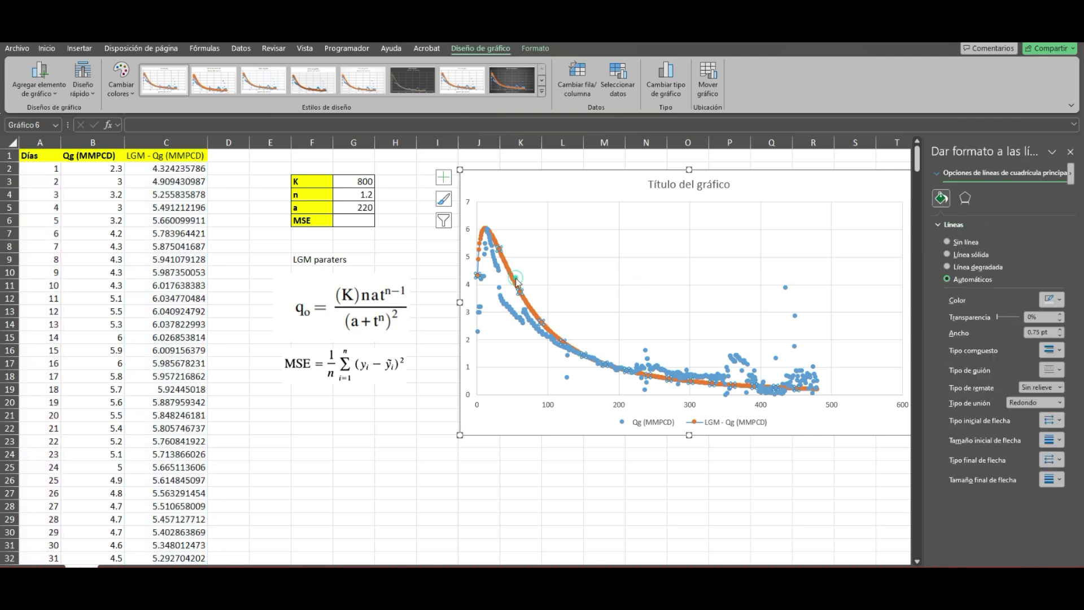
pyautogui.click(515, 277)
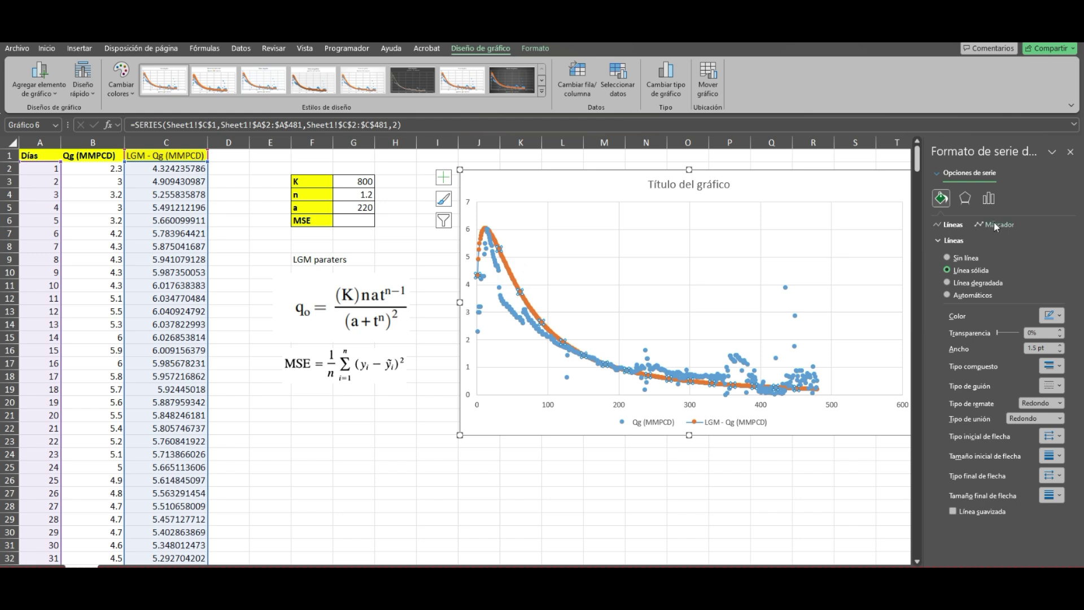
pyautogui.click(993, 223)
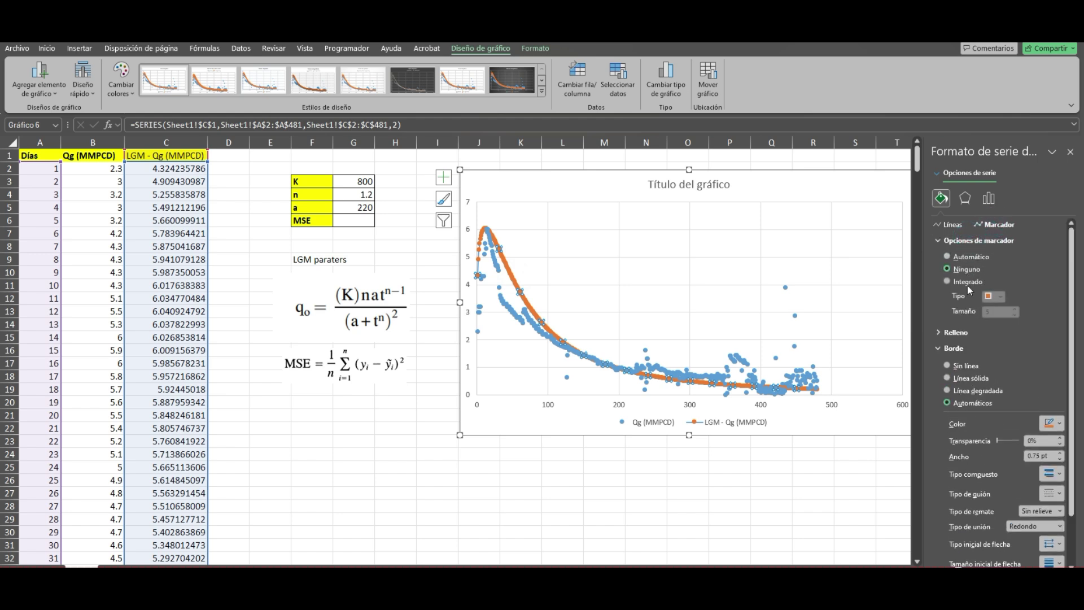
pyautogui.click(967, 282)
pyautogui.click(961, 268)
pyautogui.click(959, 280)
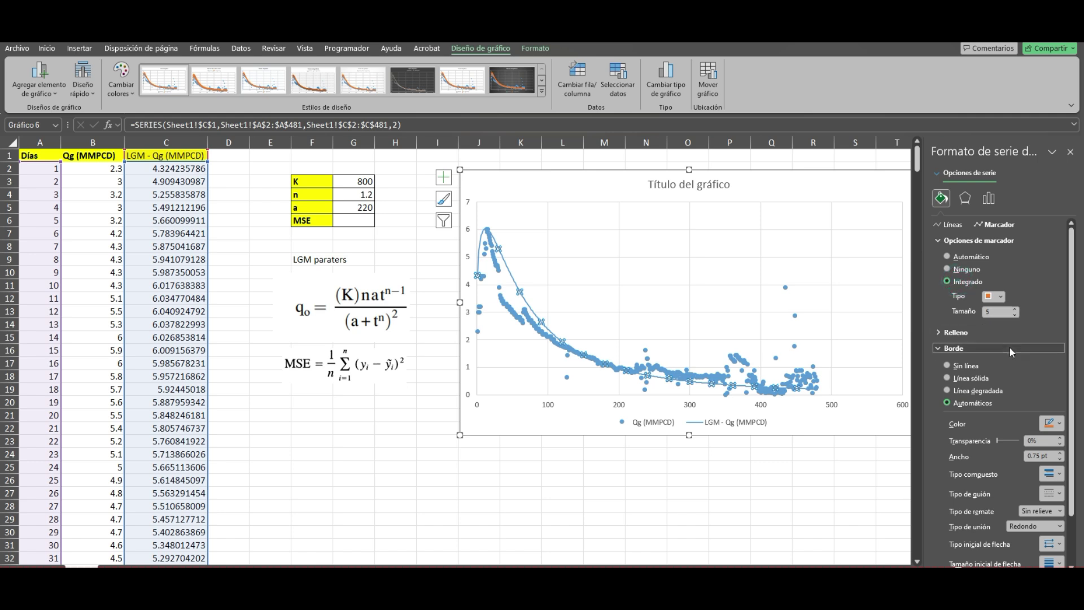
pyautogui.click(1009, 346)
pyautogui.click(947, 269)
# Color the LGM line black with a 4 pt width and close the formatting pane
pyautogui.click(811, 489)
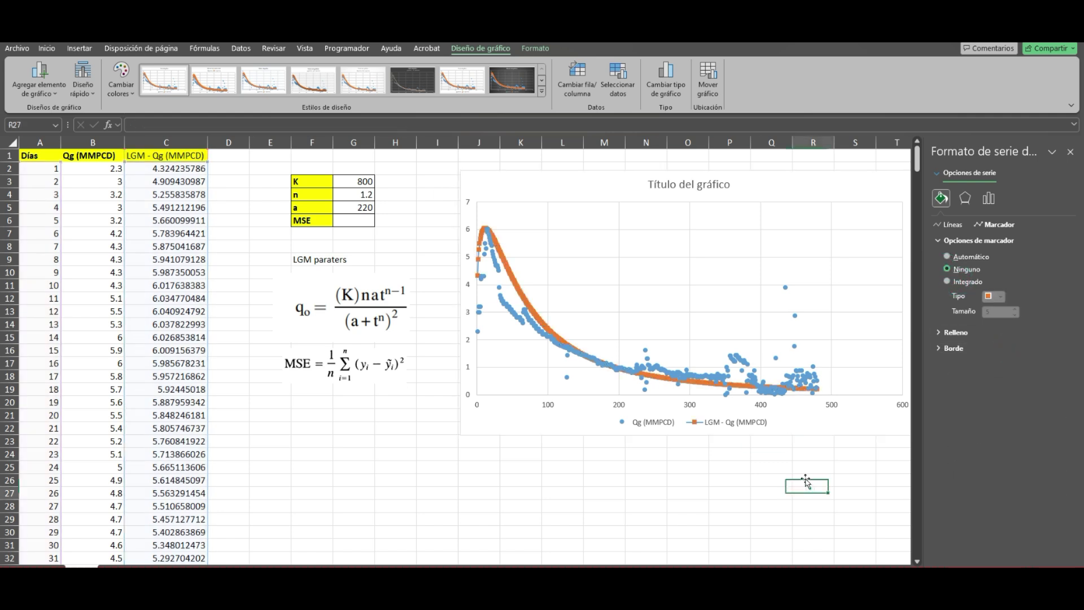
pyautogui.click(617, 187)
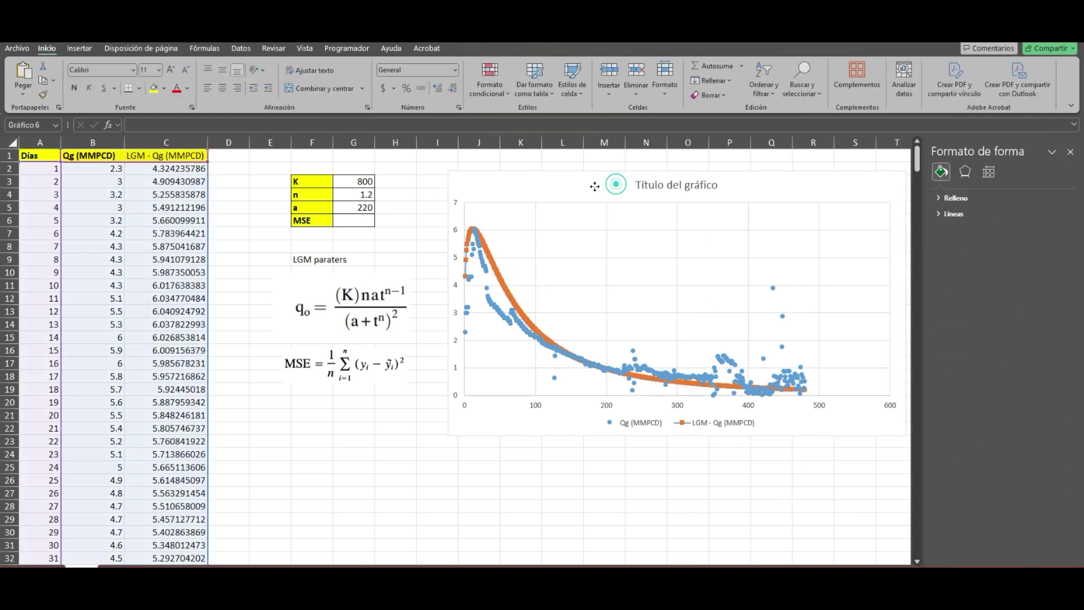
pyautogui.click(497, 283)
pyautogui.click(680, 280)
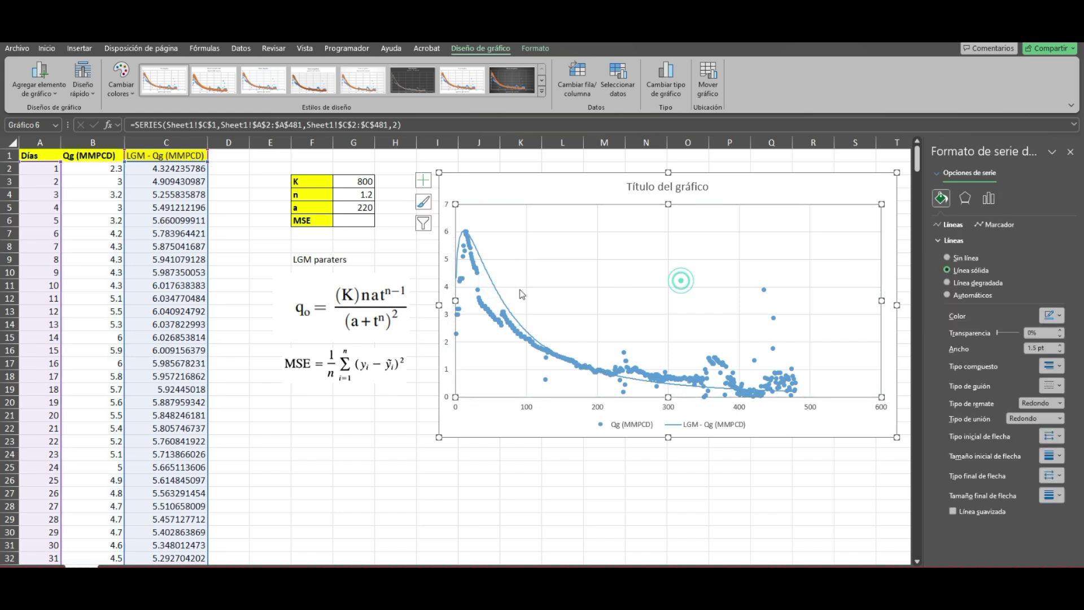
pyautogui.click(497, 293)
pyautogui.click(1051, 315)
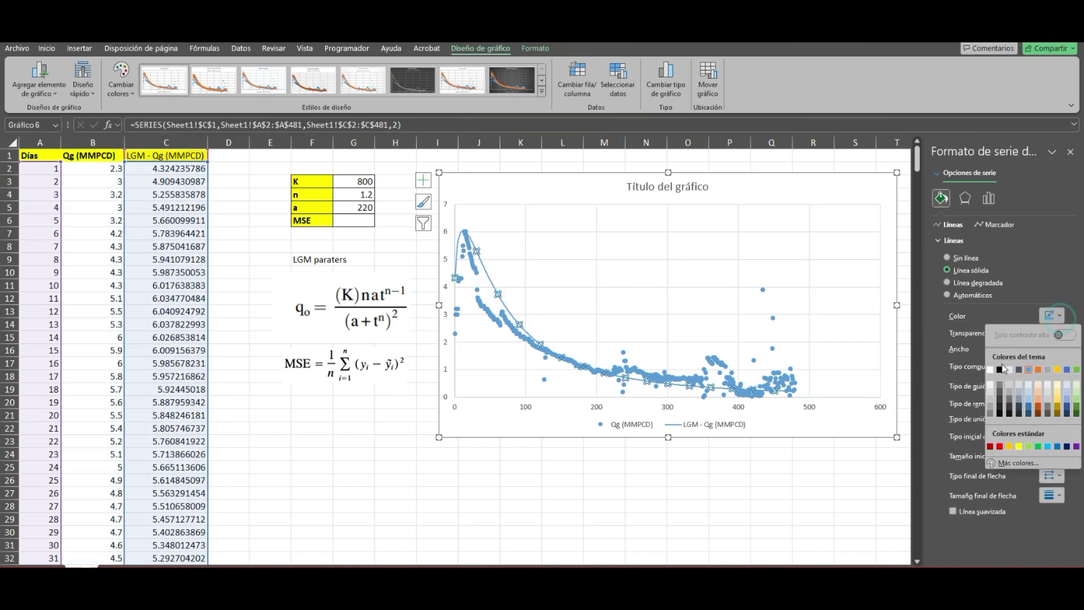
pyautogui.click(1000, 370)
pyautogui.click(1060, 346)
pyautogui.click(1060, 346)
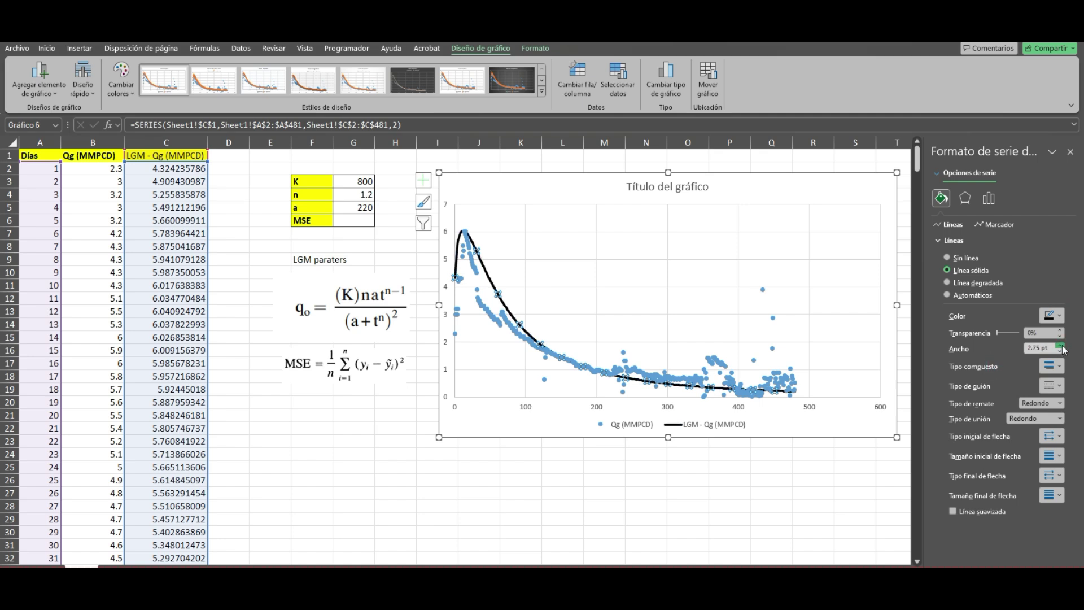
pyautogui.click(1060, 345)
pyautogui.click(1060, 345)
pyautogui.click(1060, 345)
pyautogui.click(1060, 345)
pyautogui.click(1060, 344)
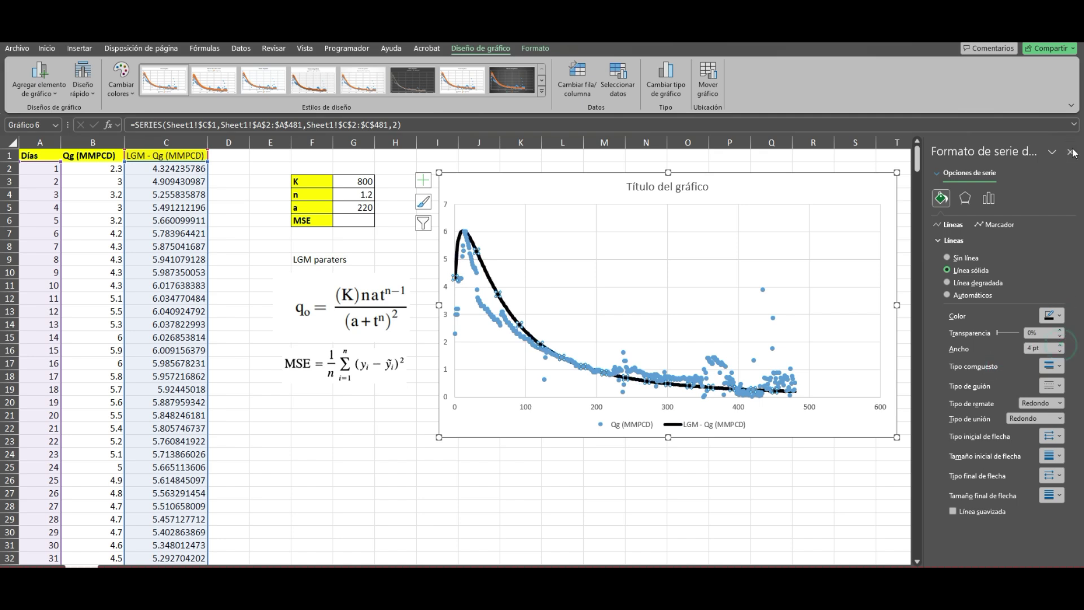
pyautogui.click(1071, 151)
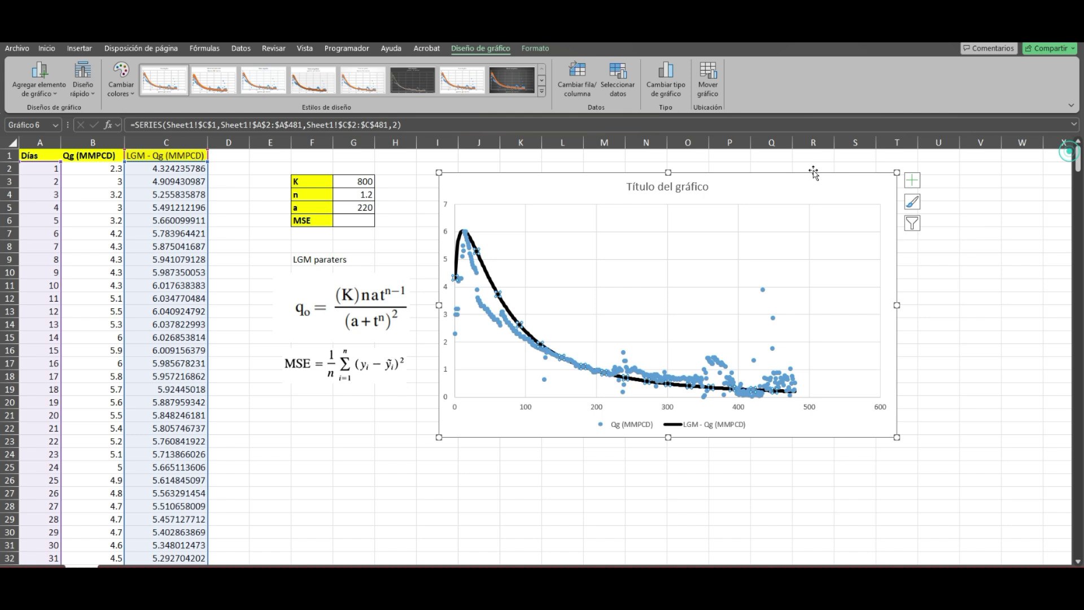
# Move the chart slightly right, then select the K, n and a values in G3:G5
pyautogui.click(781, 181)
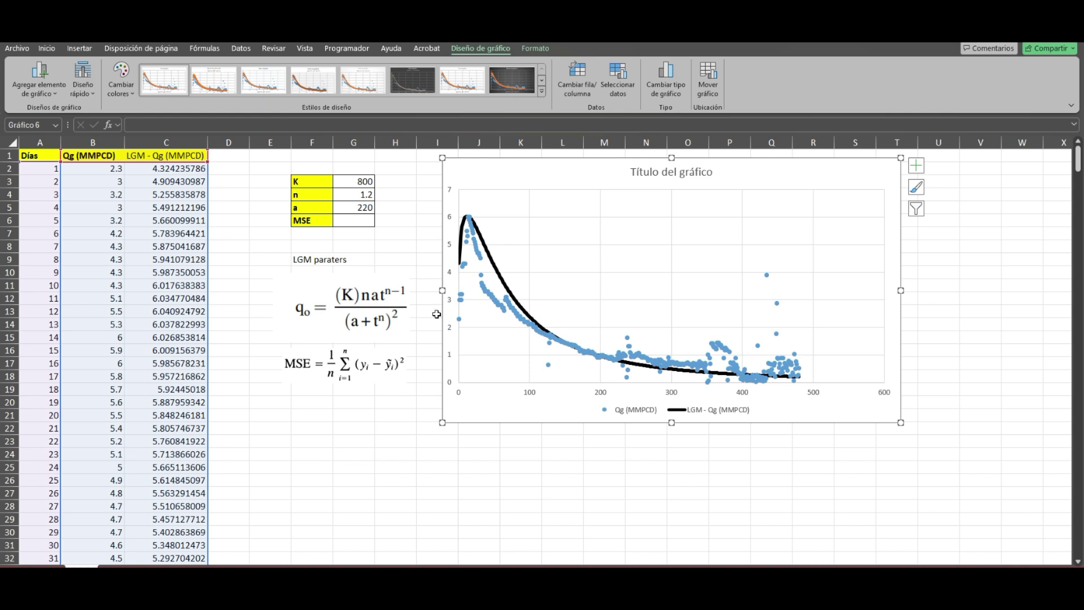
pyautogui.click(514, 292)
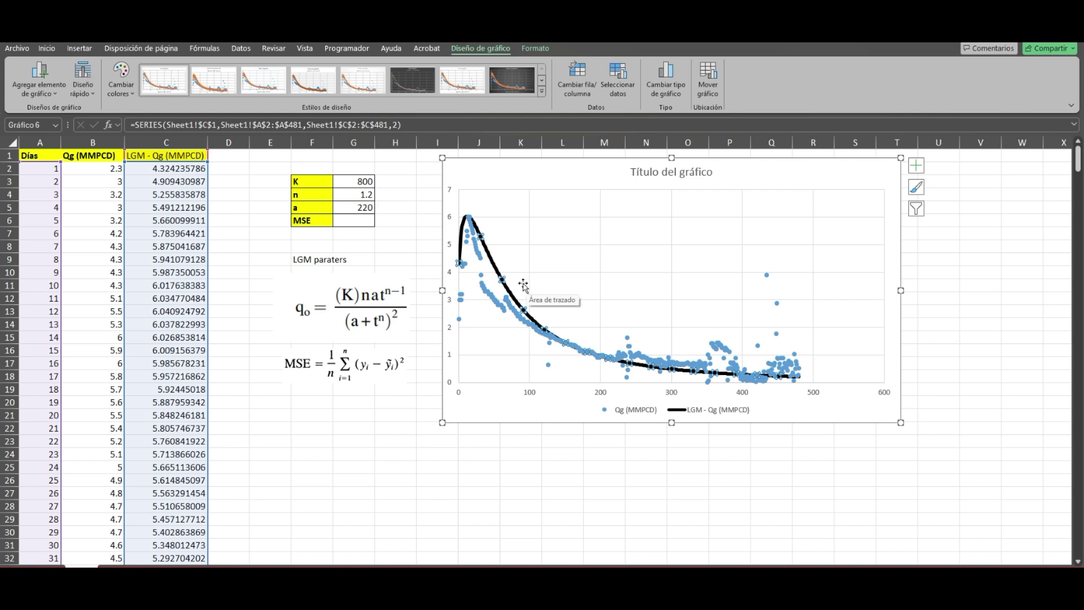
pyautogui.moveTo(533, 165)
pyautogui.mouseDown()
pyautogui.moveTo(567, 166)
pyautogui.moveTo(556, 160)
pyautogui.mouseUp()
pyautogui.click(409, 180)
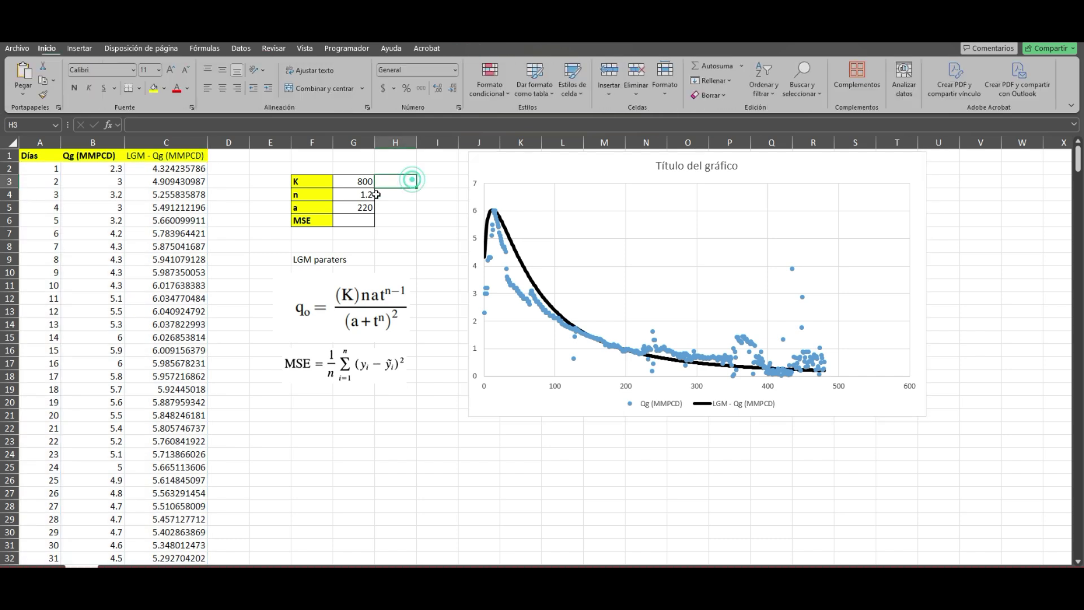
pyautogui.moveTo(356, 179); pyautogui.dragTo(348, 201)
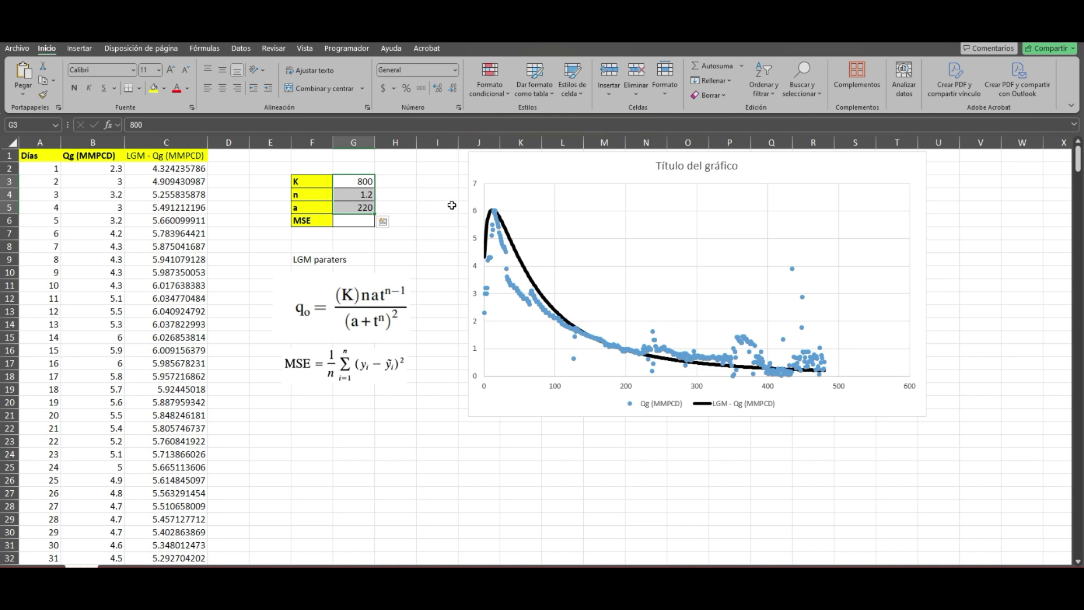
# Open Solver from the Data tab and reposition its dialog mid-screen
pyautogui.click(239, 50)
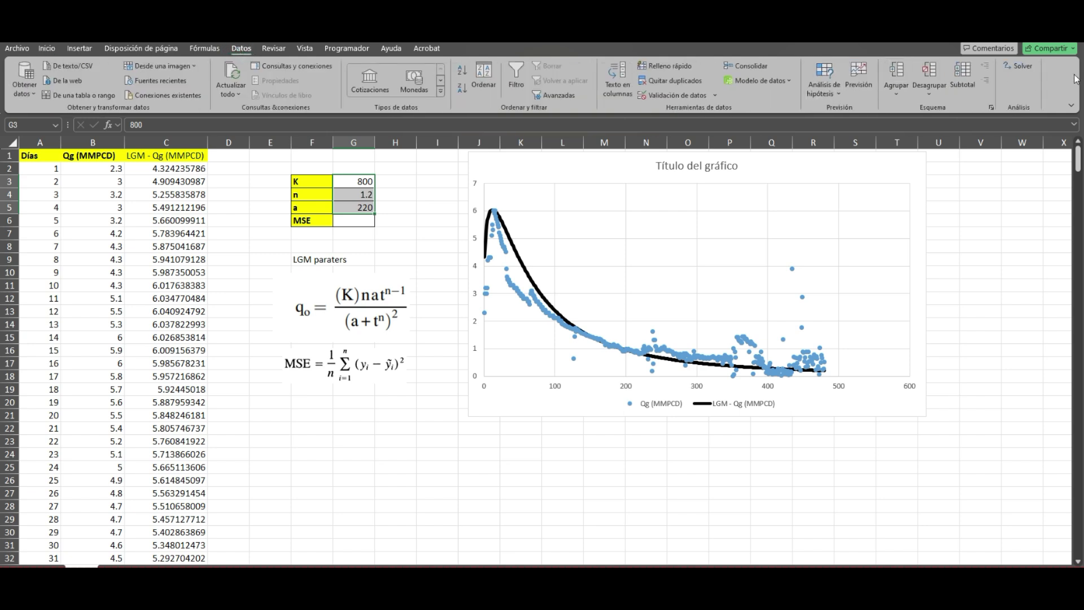
pyautogui.click(1020, 66)
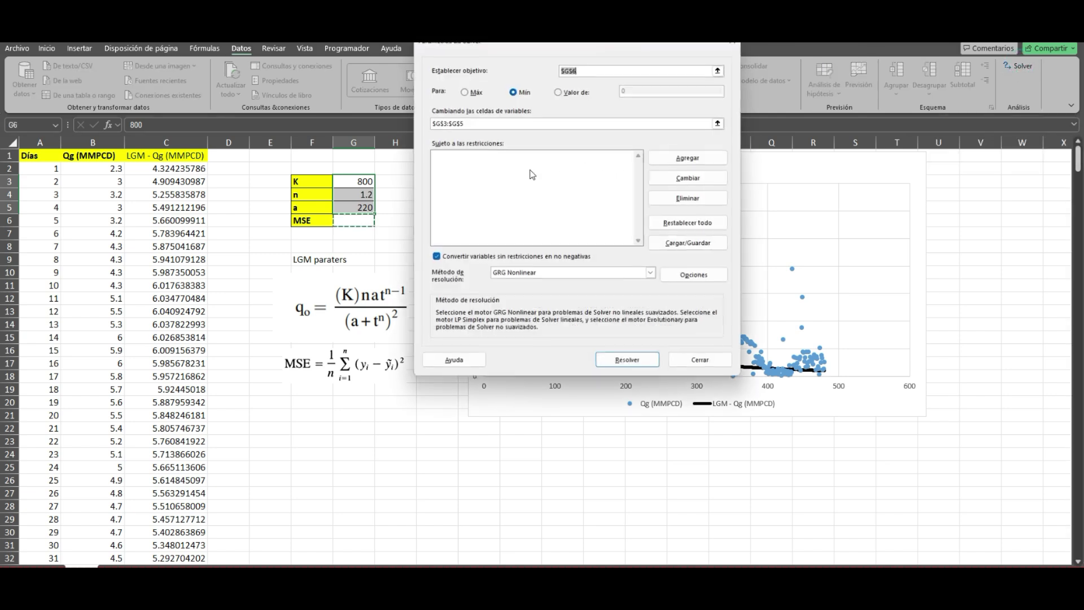
pyautogui.moveTo(552, 64); pyautogui.dragTo(587, 184)
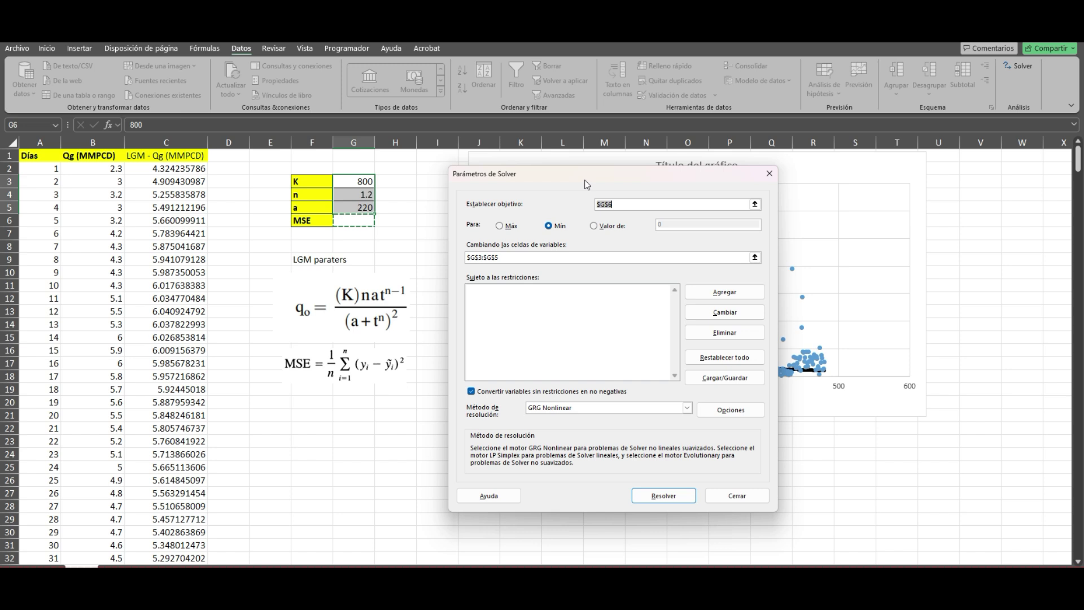
pyautogui.moveTo(642, 175); pyautogui.dragTo(660, 176)
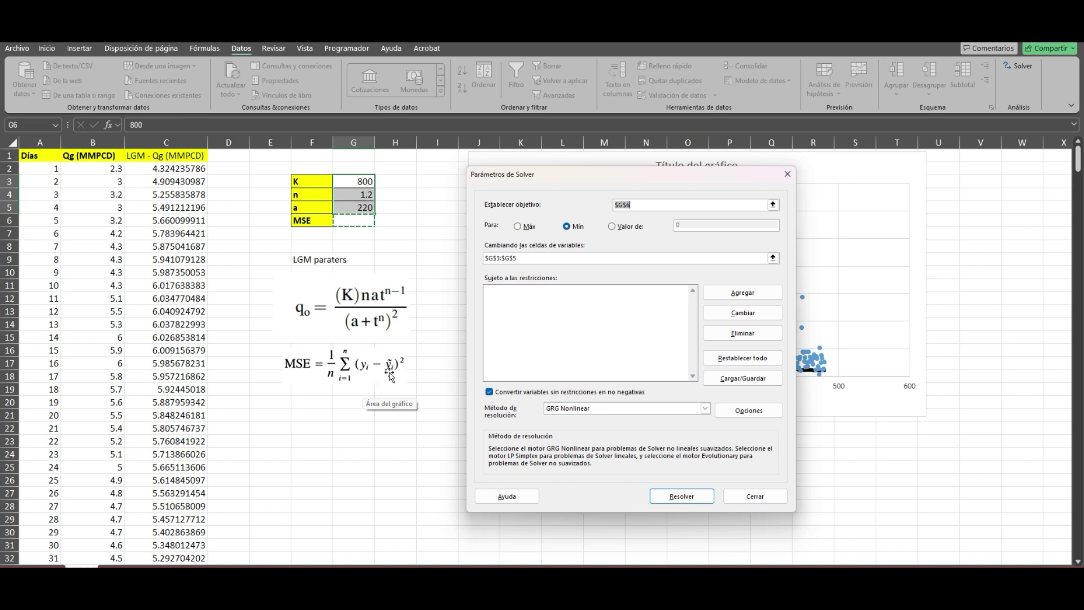
# Set the Solver objective to $G$6 (MSE) with Min selected
pyautogui.click(650, 208)
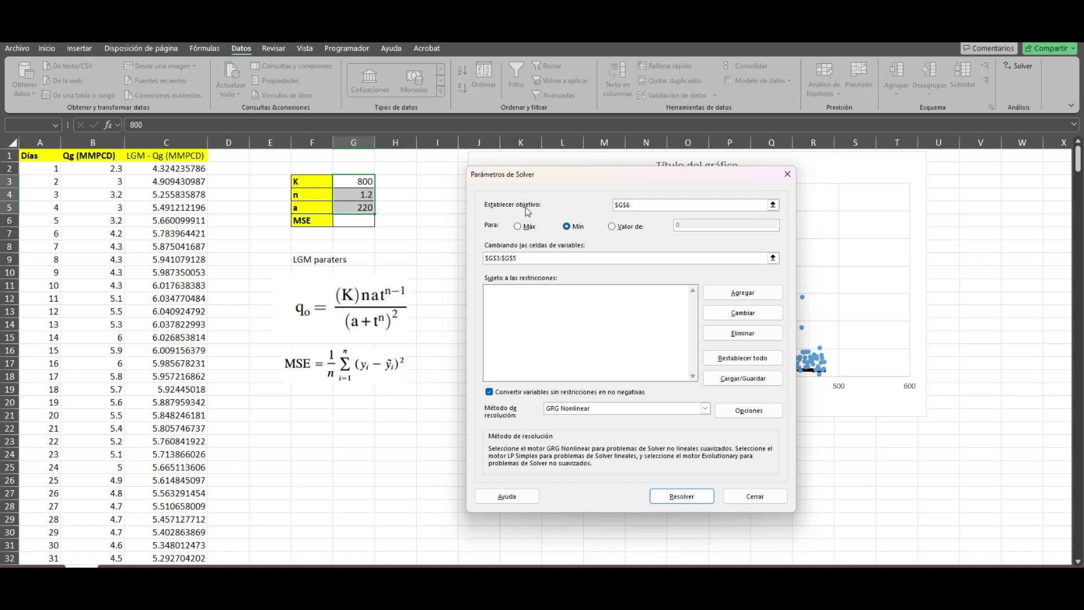
pyautogui.click(656, 206)
pyautogui.click(354, 221)
pyautogui.press('BackSpace')
pyautogui.press('BackSpace')
pyautogui.press('BackSpace')
pyautogui.press('BackSpace')
pyautogui.press('BackSpace')
pyautogui.press('BackSpace')
pyautogui.click(354, 220)
pyautogui.moveTo(541, 258); pyautogui.dragTo(489, 259)
pyautogui.press('BackSpace')
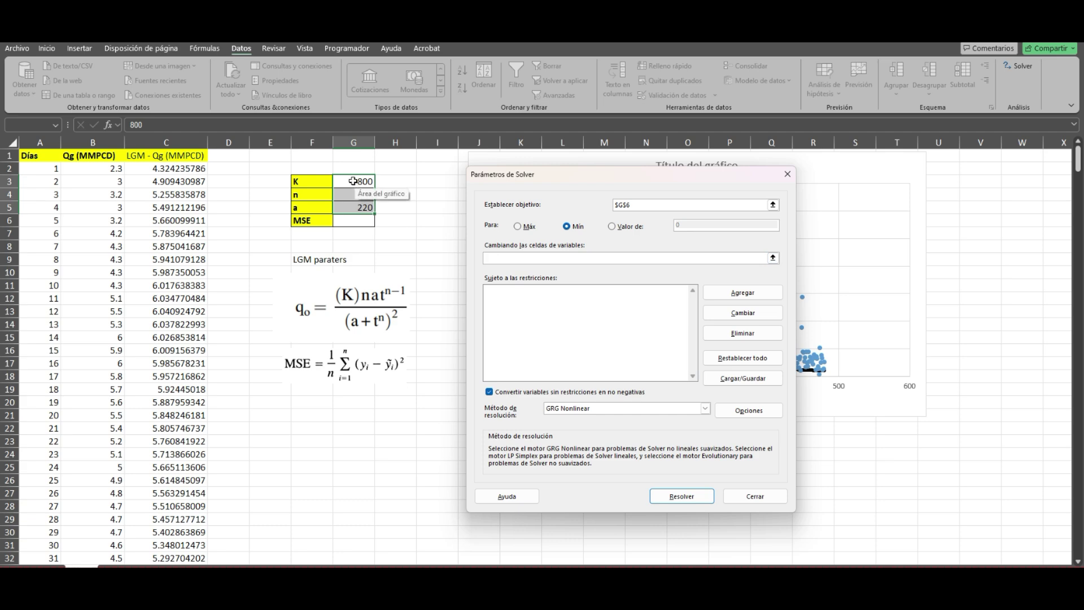
# Set $G$3:$G$5 (K, n, a) as Solver's variable cells, then close Solver
pyautogui.moveTo(353, 181); pyautogui.dragTo(354, 207)
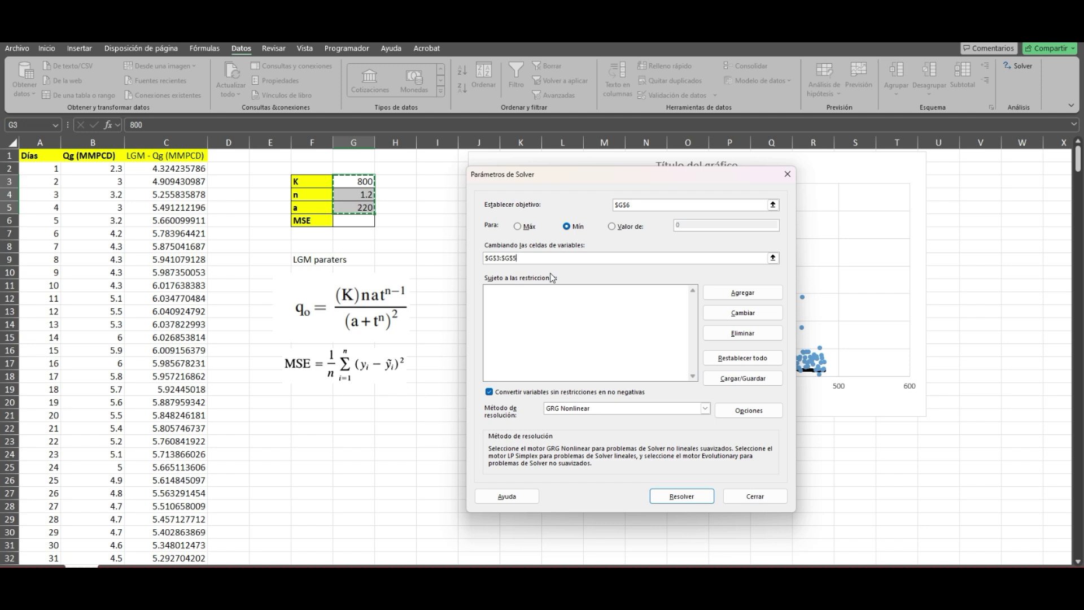
pyautogui.click(547, 257)
pyautogui.click(648, 204)
pyautogui.click(557, 259)
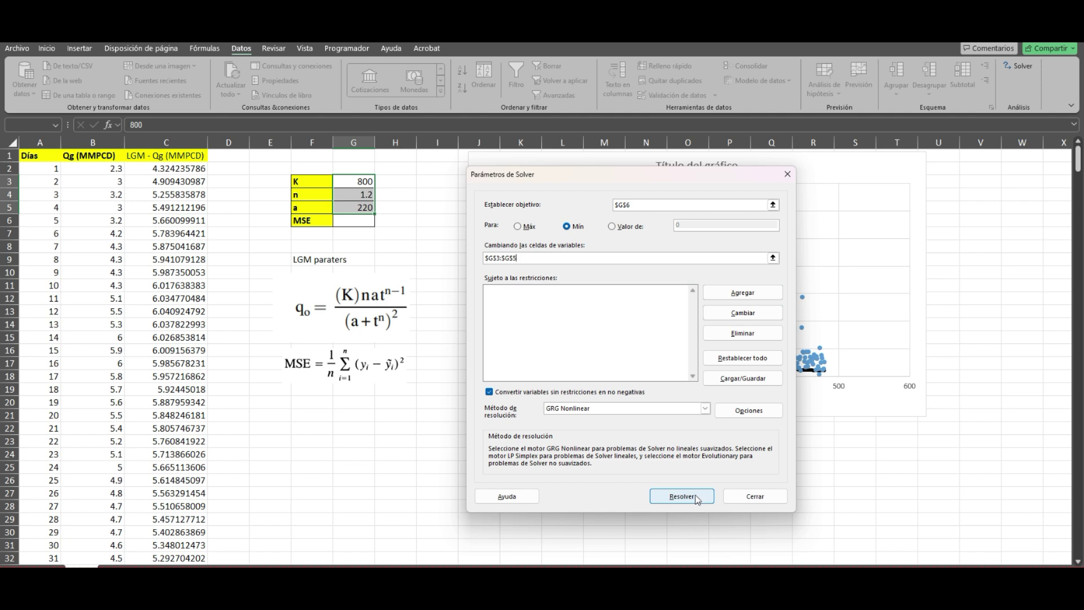
pyautogui.click(756, 496)
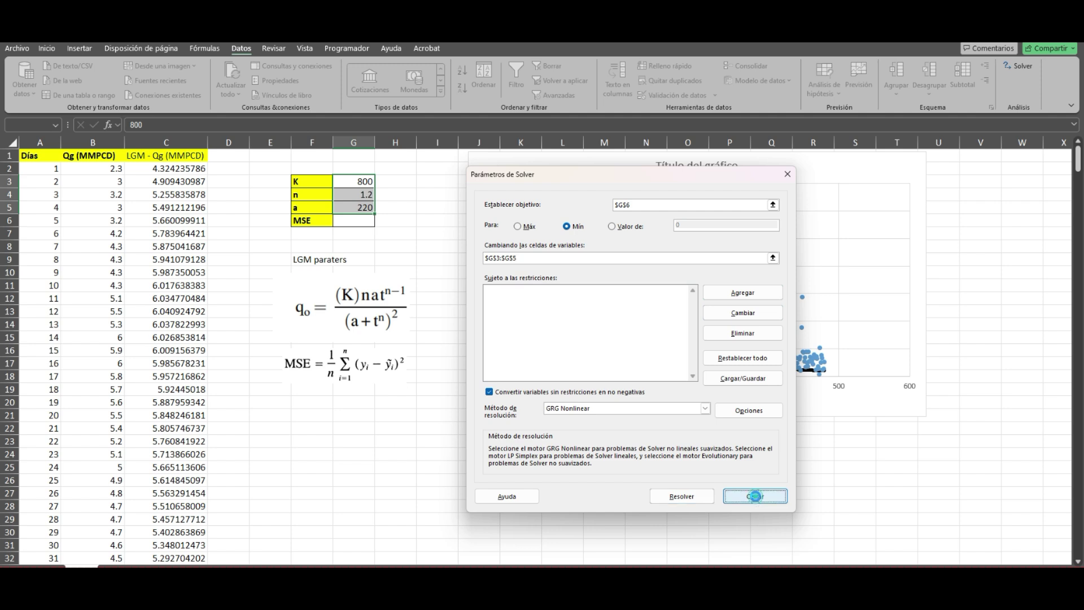
# Add the header EC in cell D1
pyautogui.click(355, 223)
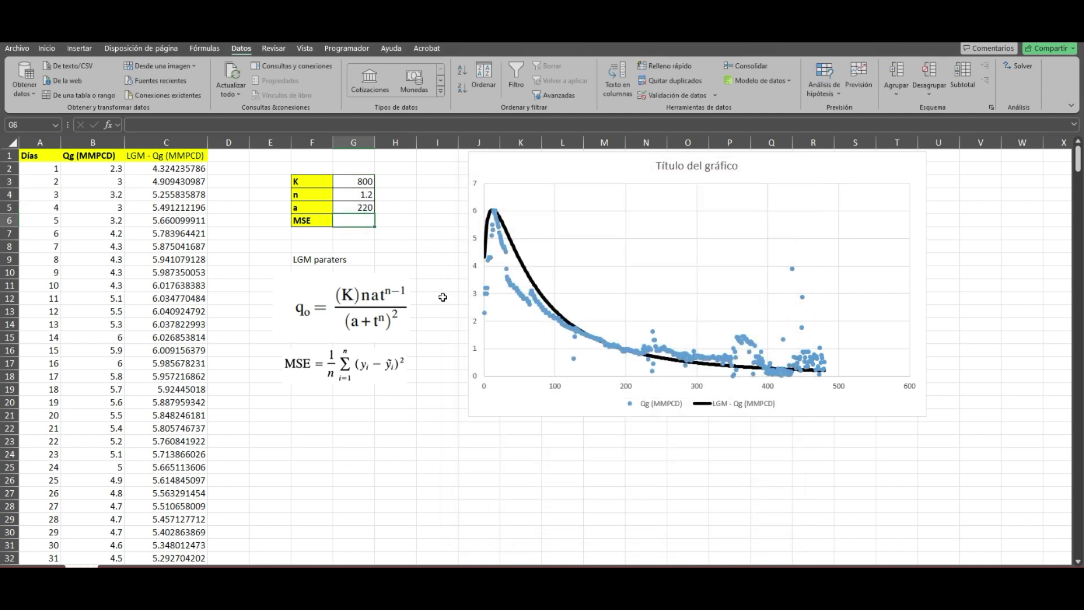
pyautogui.click(240, 151)
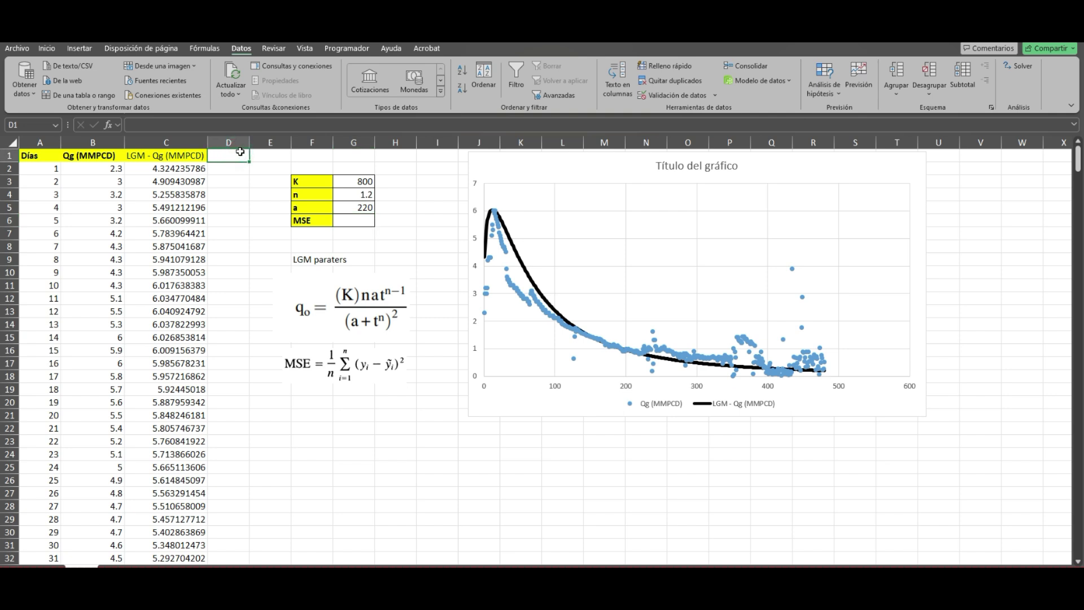
pyautogui.write('EC')
pyautogui.press('Return')
# Enter the squared-error formula =(B2-C2)^2 in D2
pyautogui.write('?')
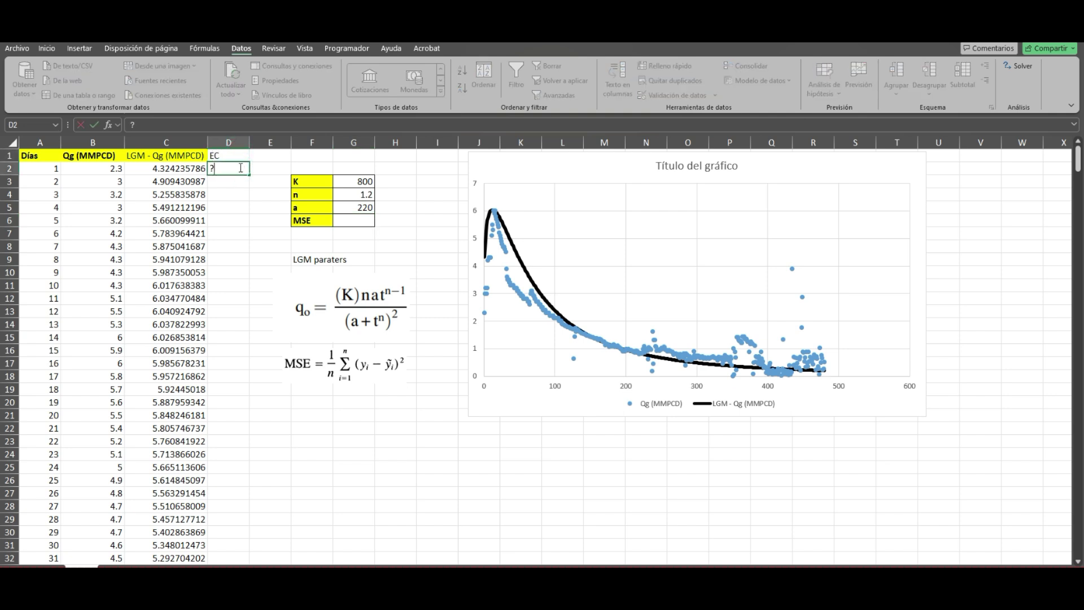
pyautogui.write('=')
pyautogui.write(')')
pyautogui.click(104, 171)
pyautogui.write('-')
pyautogui.click(144, 168)
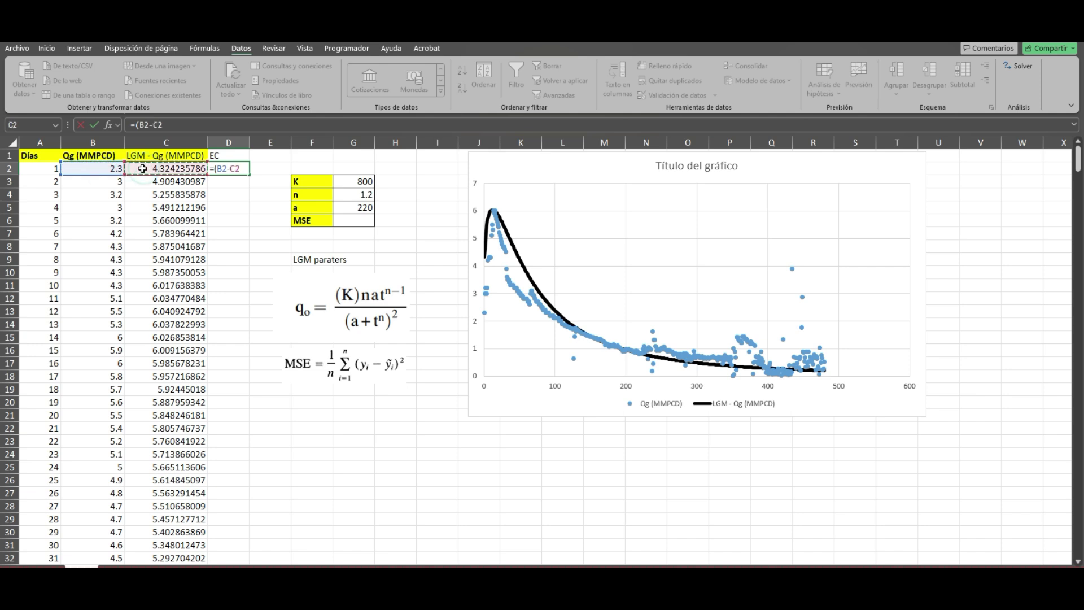
pyautogui.write(')^2')
pyautogui.press('Return')
# Fill the D2 squared-error formula down the whole EC column
pyautogui.click(233, 169)
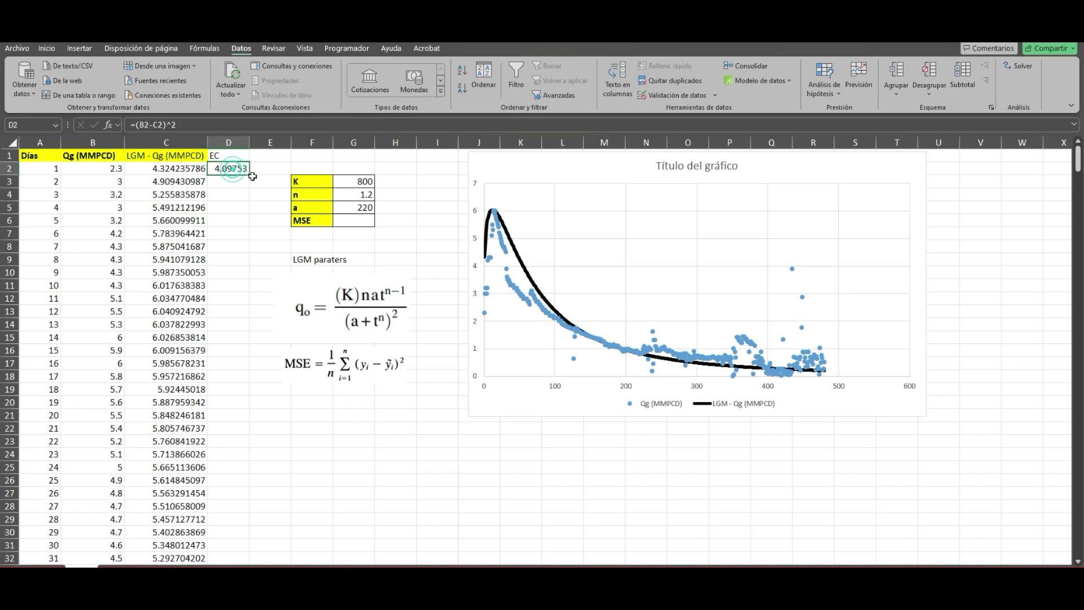
pyautogui.press('Return')
pyautogui.click(240, 169)
pyautogui.doubleClick(249, 175)
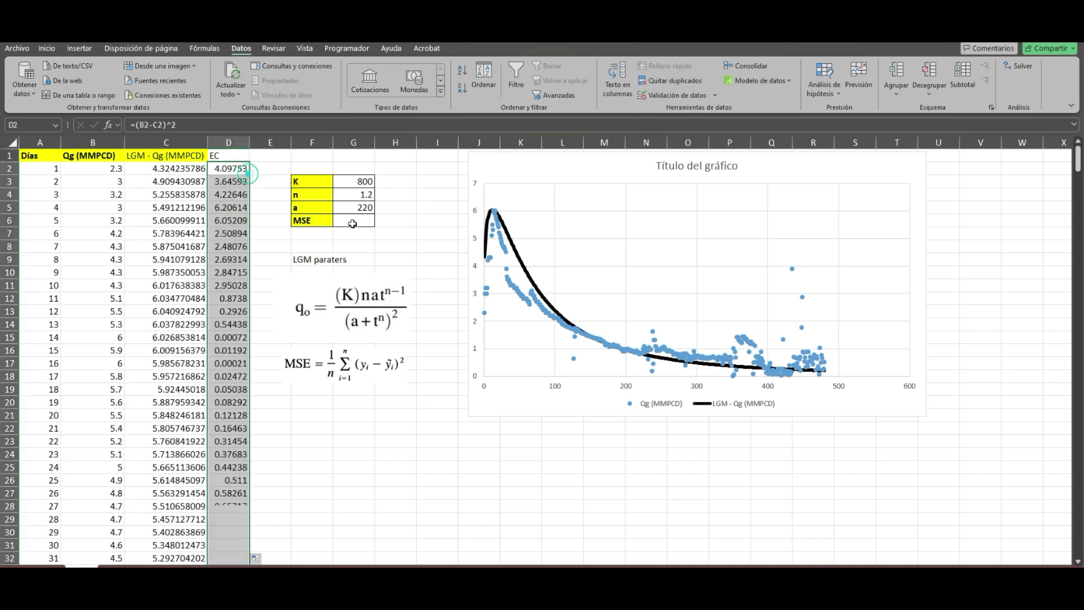
pyautogui.click(364, 221)
# Enter =PROMEDIO(D2:D481) in G6 so MSE averages the squared errors, giving 0.35865
pyautogui.write('=')
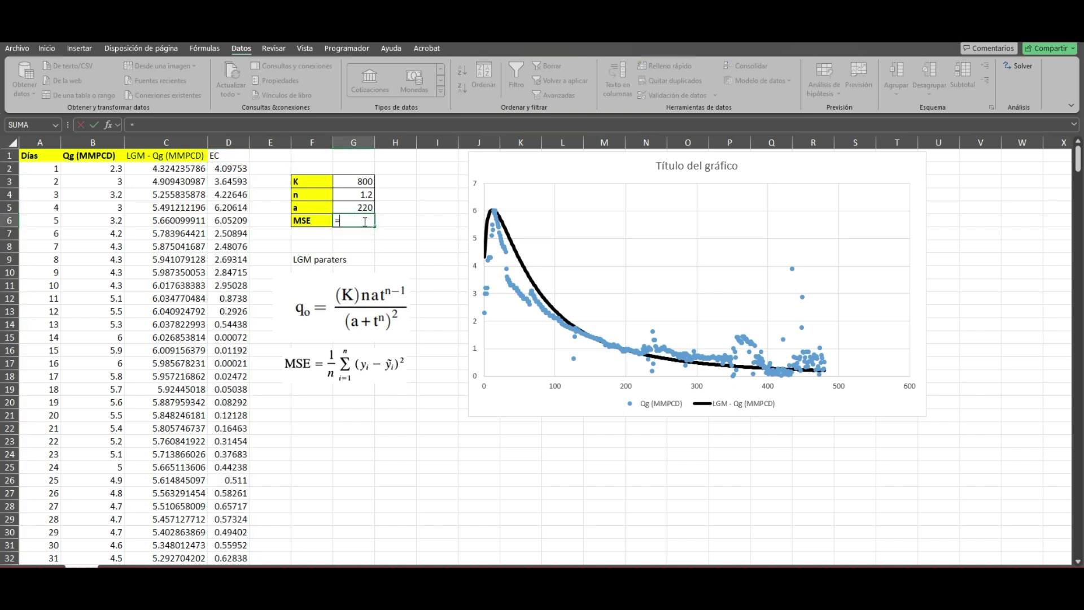
pyautogui.write('prome')
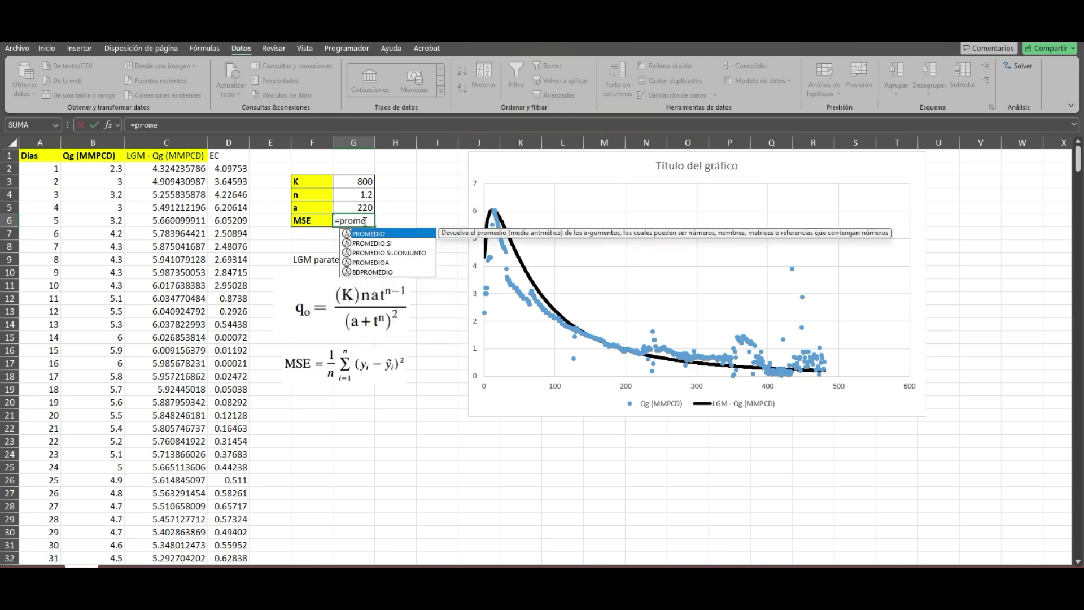
pyautogui.write('dio)')
pyautogui.press('BackSpace')
pyautogui.write('(')
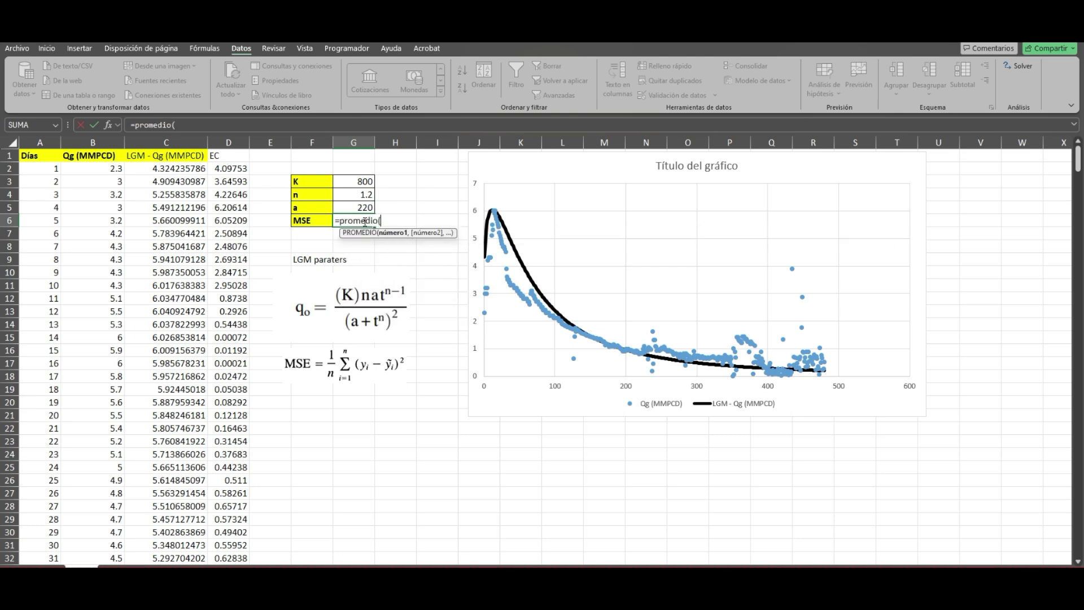
pyautogui.click(234, 168)
pyautogui.hotkey('ctrl', 'shift', 'Down')
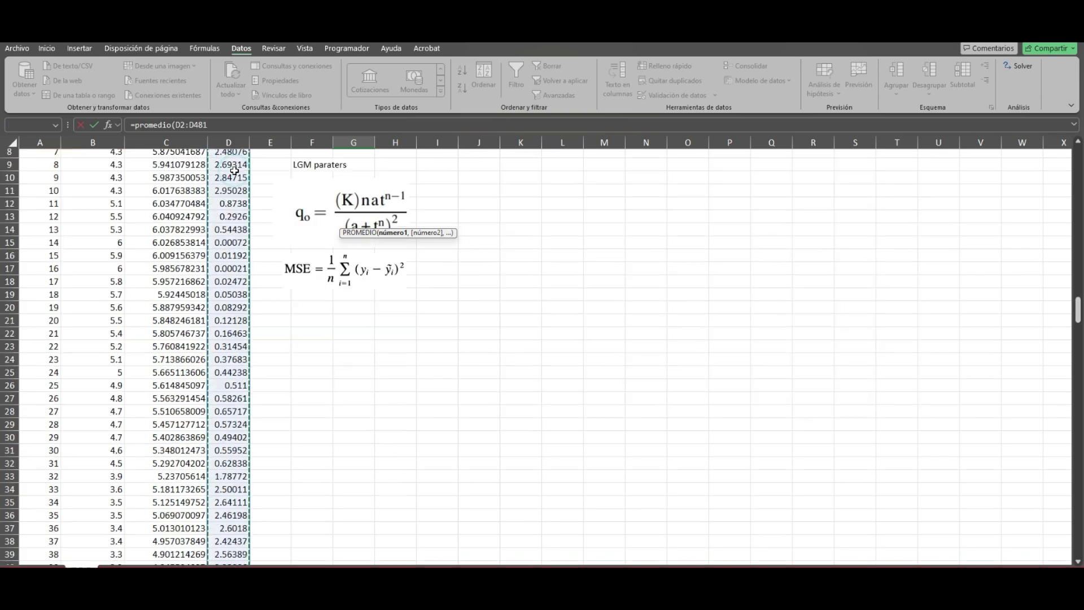
pyautogui.press('Return')
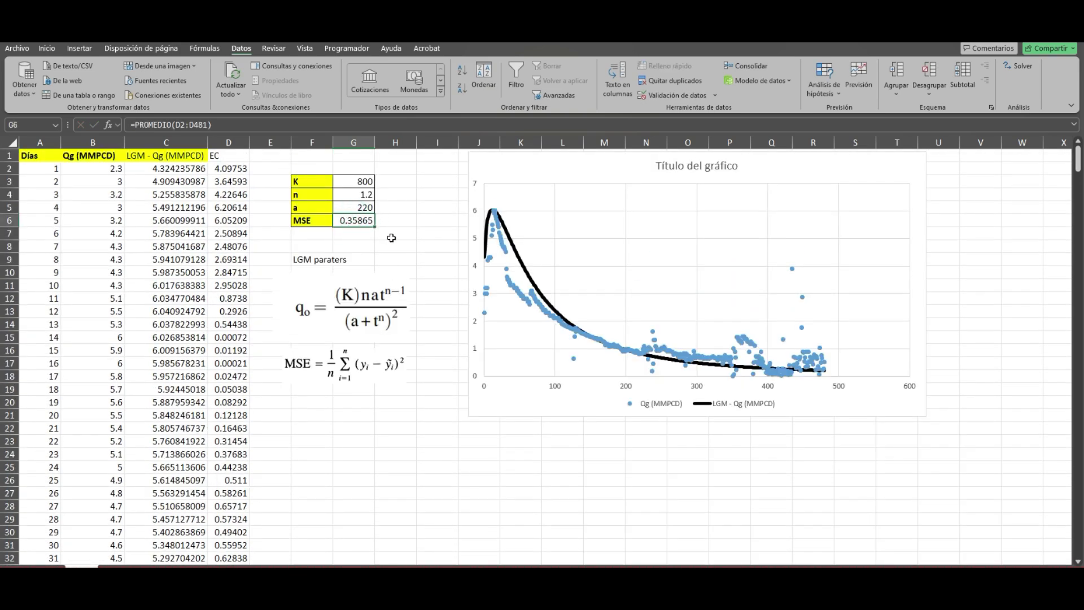
pyautogui.click(392, 237)
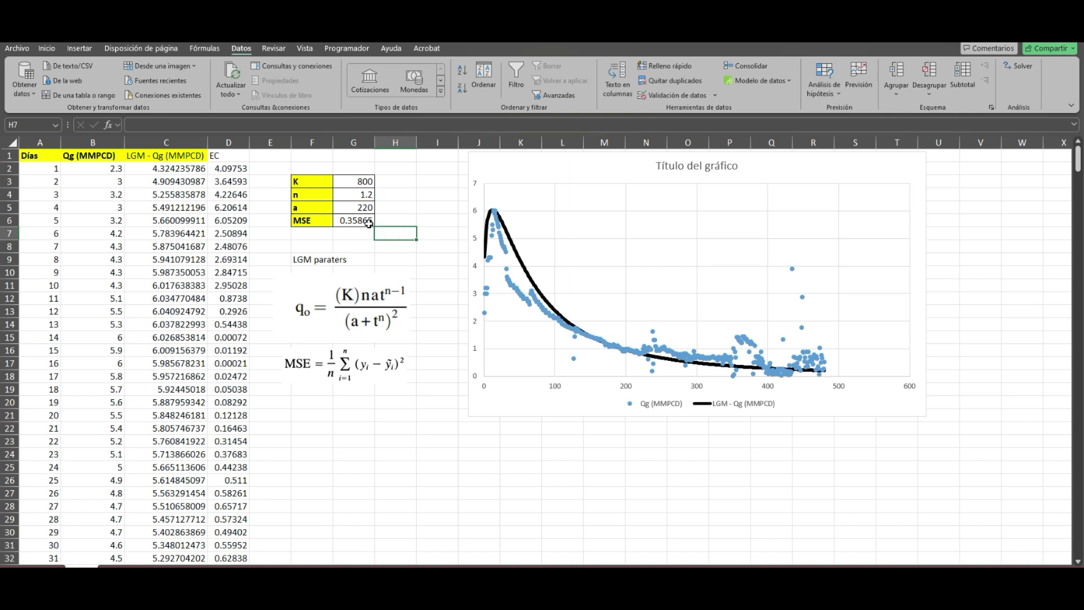
pyautogui.click(368, 224)
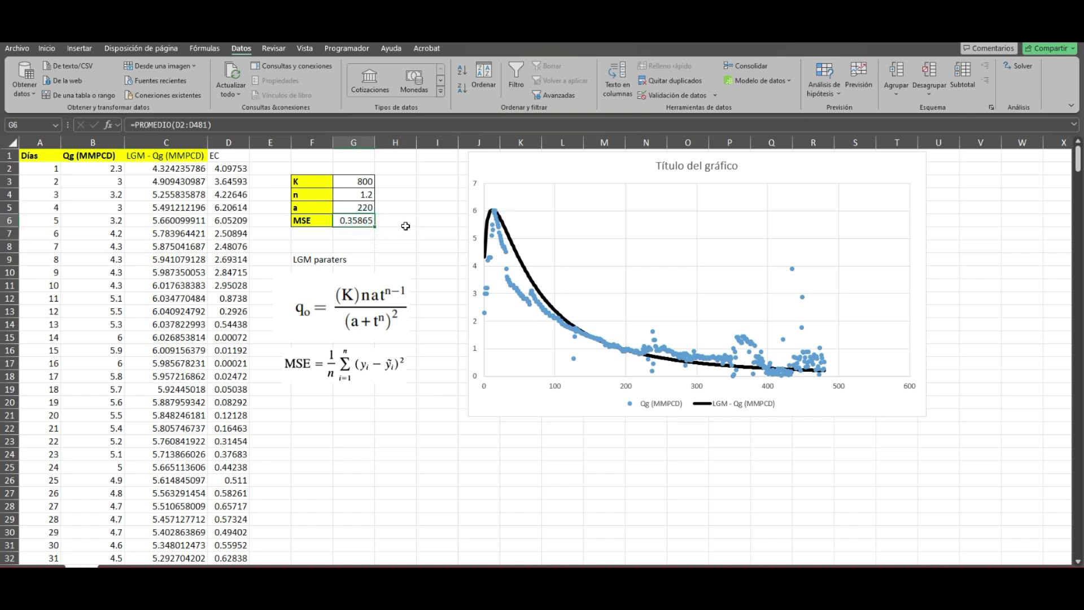
# Run Solver minimising $G$6 by changing $G$3:$G$5 with GRG Nonlinear, reaching MSE 0.18036
pyautogui.click(1021, 66)
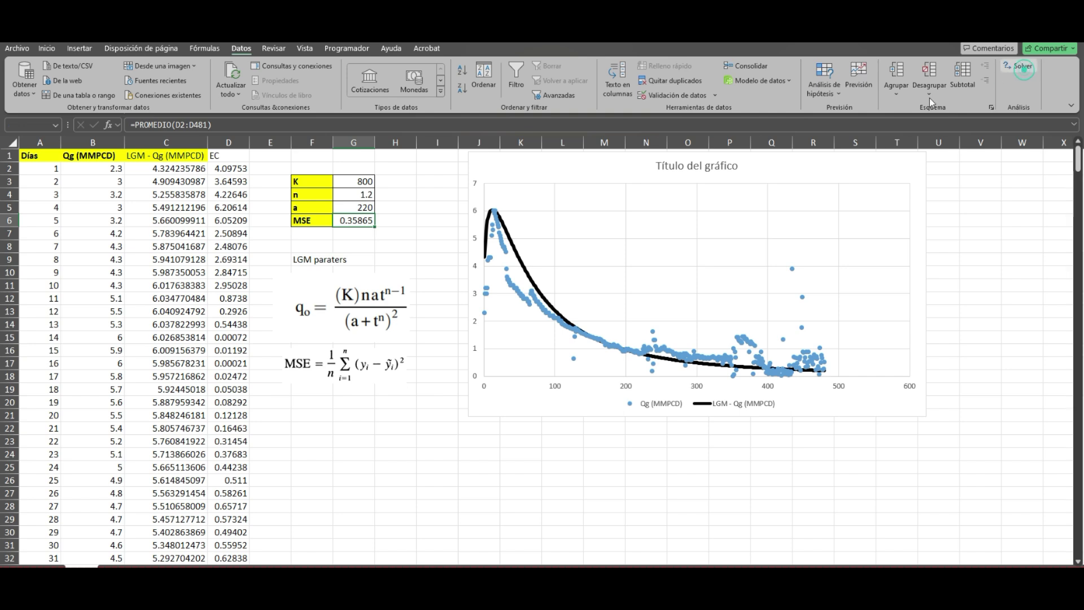
pyautogui.click(601, 165)
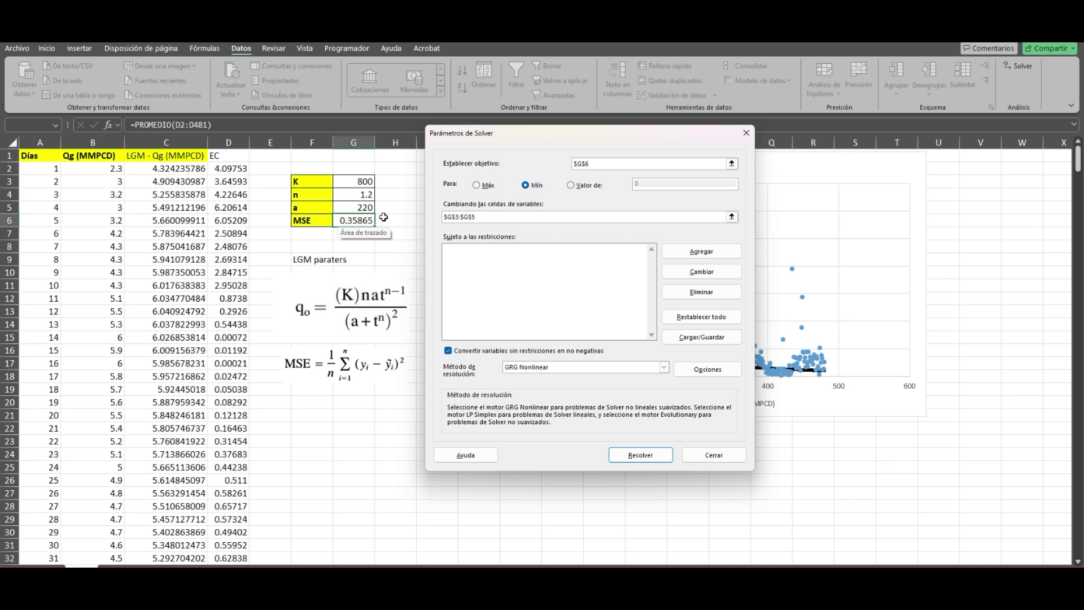
pyautogui.click(481, 216)
pyautogui.click(640, 455)
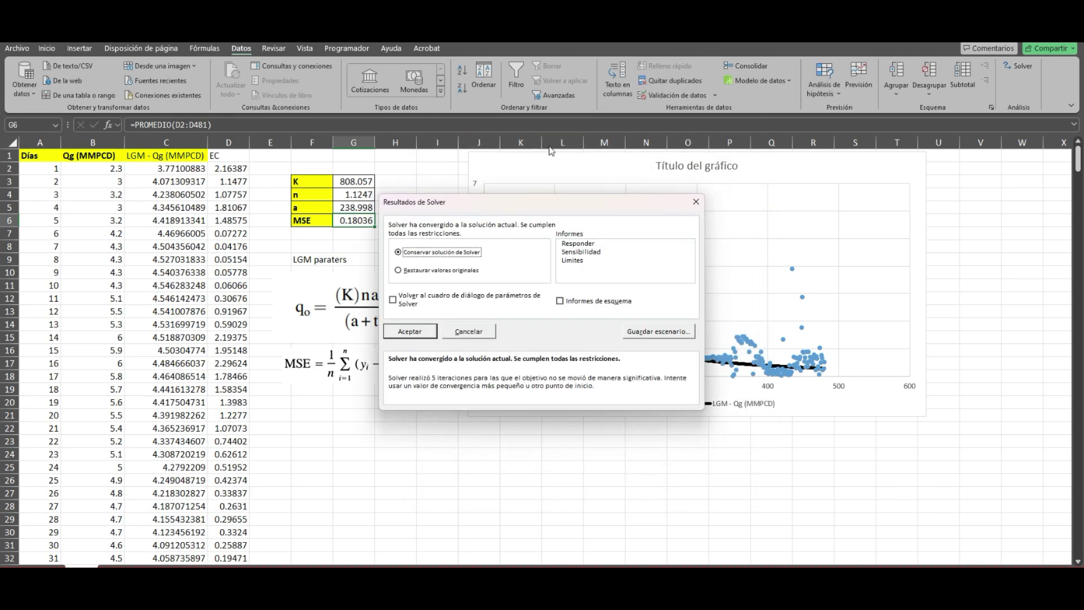
pyautogui.moveTo(570, 212)
pyautogui.mouseDown()
pyautogui.moveTo(628, 214)
pyautogui.moveTo(577, 337)
pyautogui.moveTo(789, 297)
pyautogui.moveTo(703, 233)
pyautogui.mouseUp()
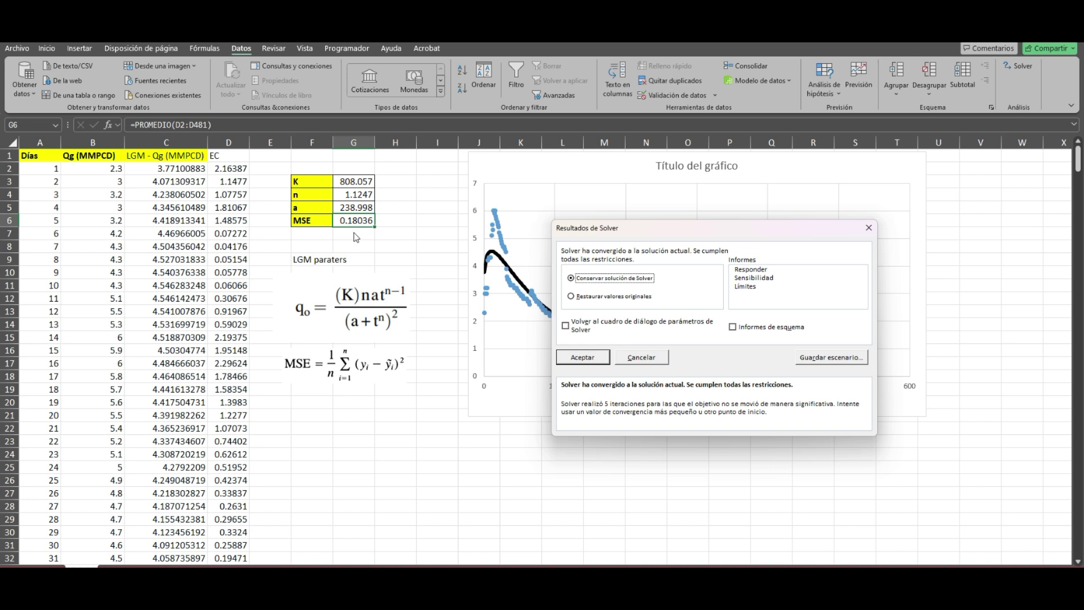
pyautogui.moveTo(720, 228); pyautogui.dragTo(682, 164)
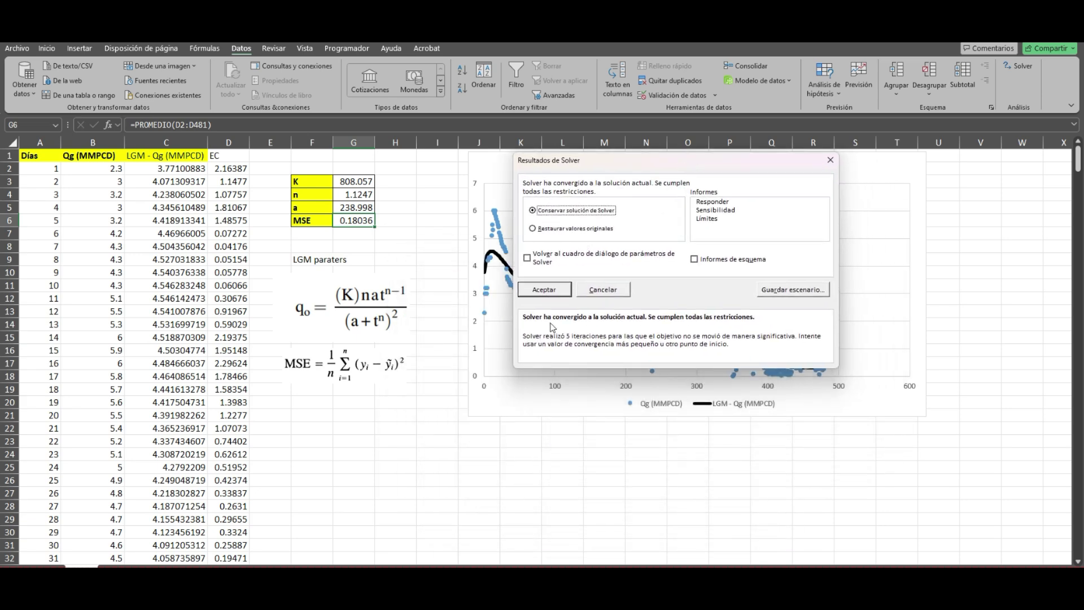
# Keep the Solver solution and inspect the fitted LGM curve on the chart
pyautogui.click(553, 293)
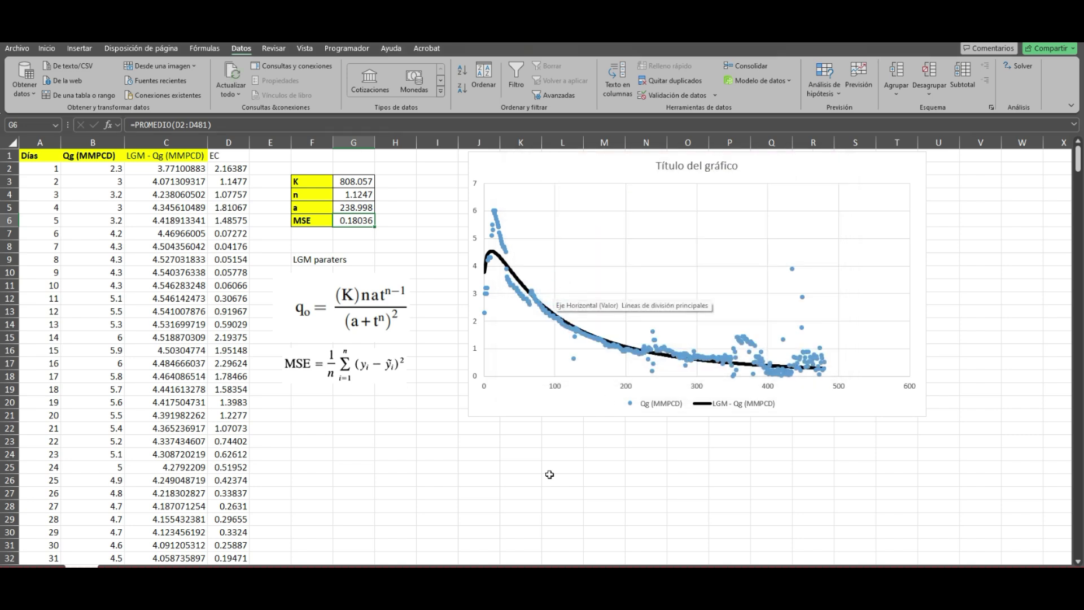
pyautogui.click(488, 509)
pyautogui.click(519, 280)
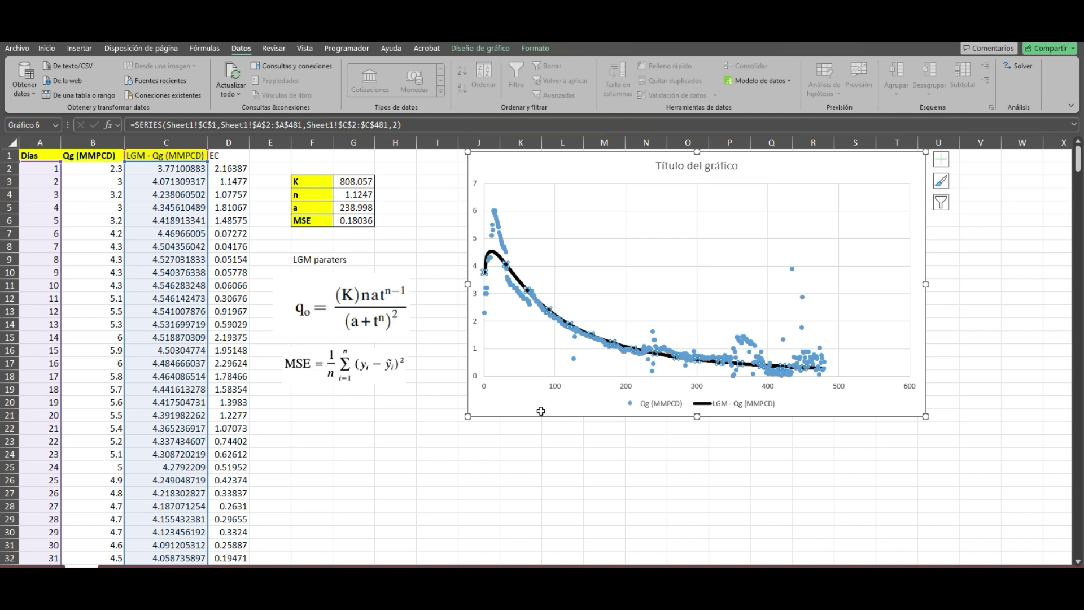
pyautogui.click(429, 232)
# Review the fitted K, n, a and MSE values in G3:G6, the equation and data table
pyautogui.moveTo(353, 181); pyautogui.dragTo(354, 207)
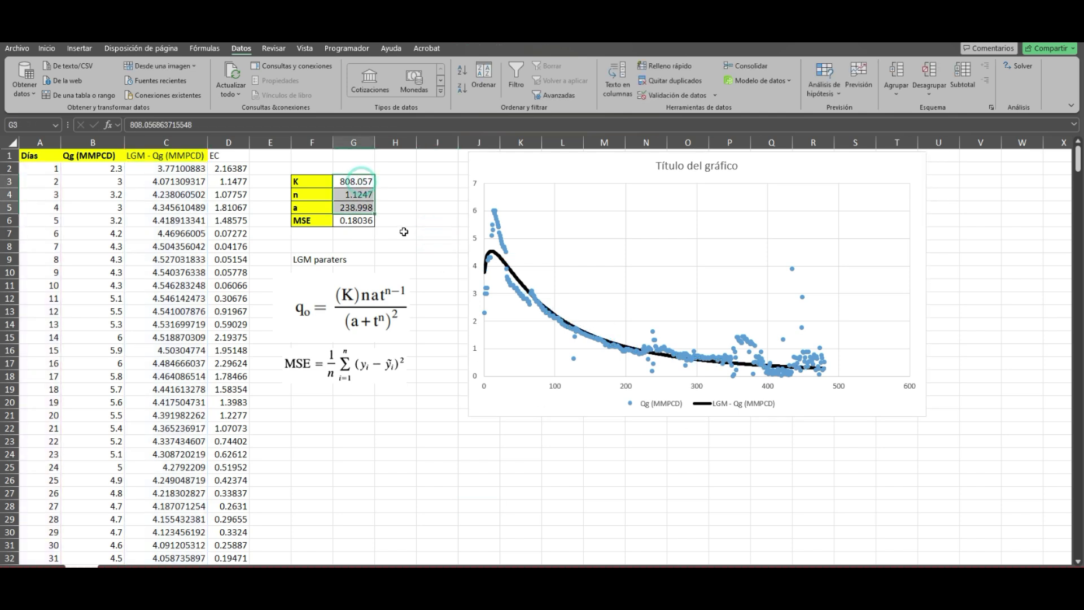
pyautogui.click(520, 284)
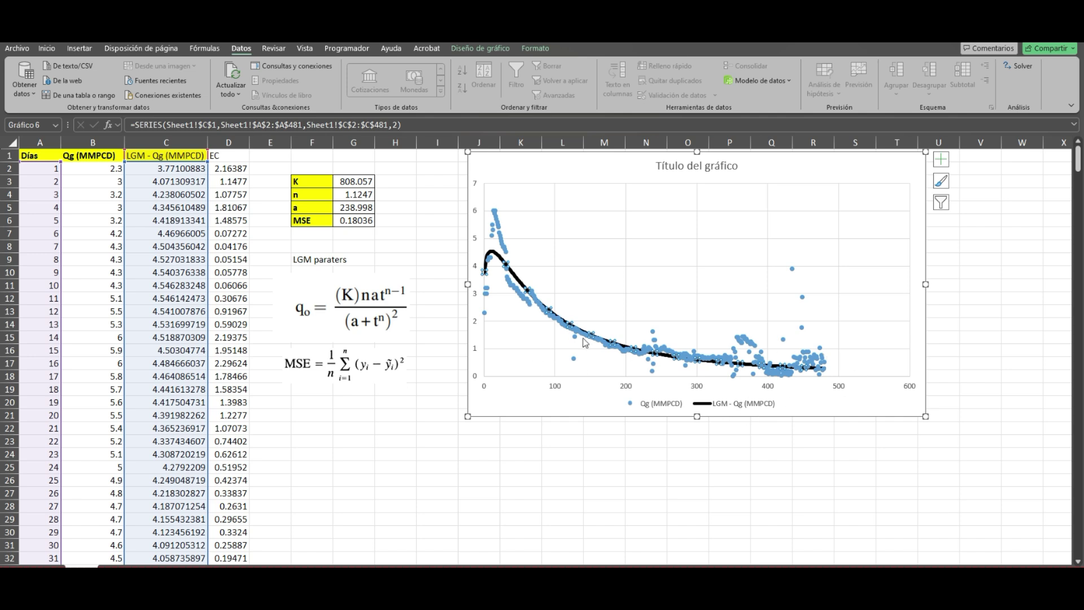
pyautogui.click(414, 220)
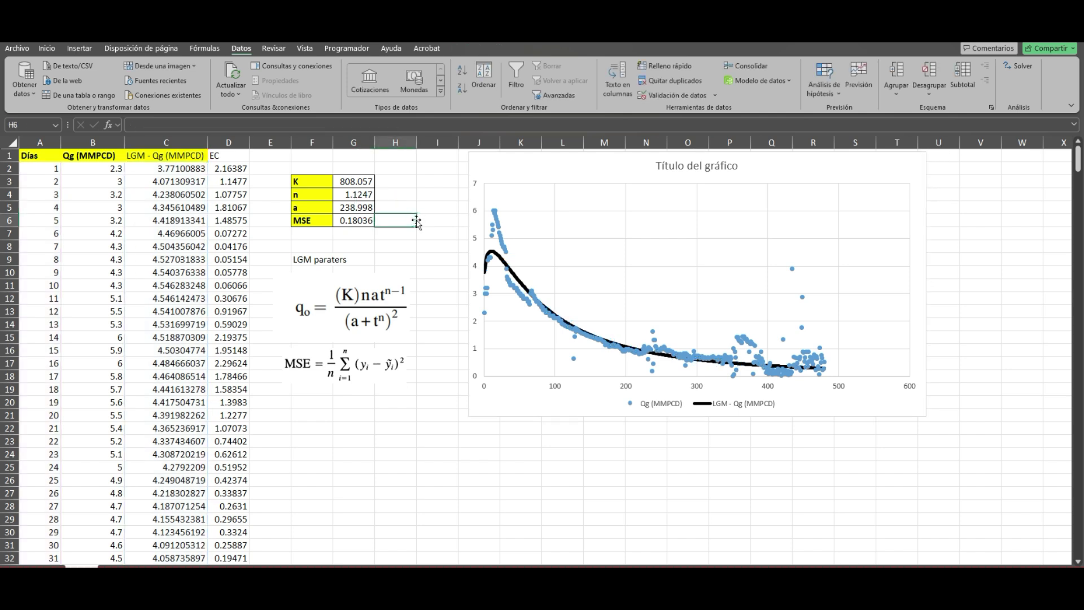
pyautogui.moveTo(356, 182); pyautogui.dragTo(361, 219)
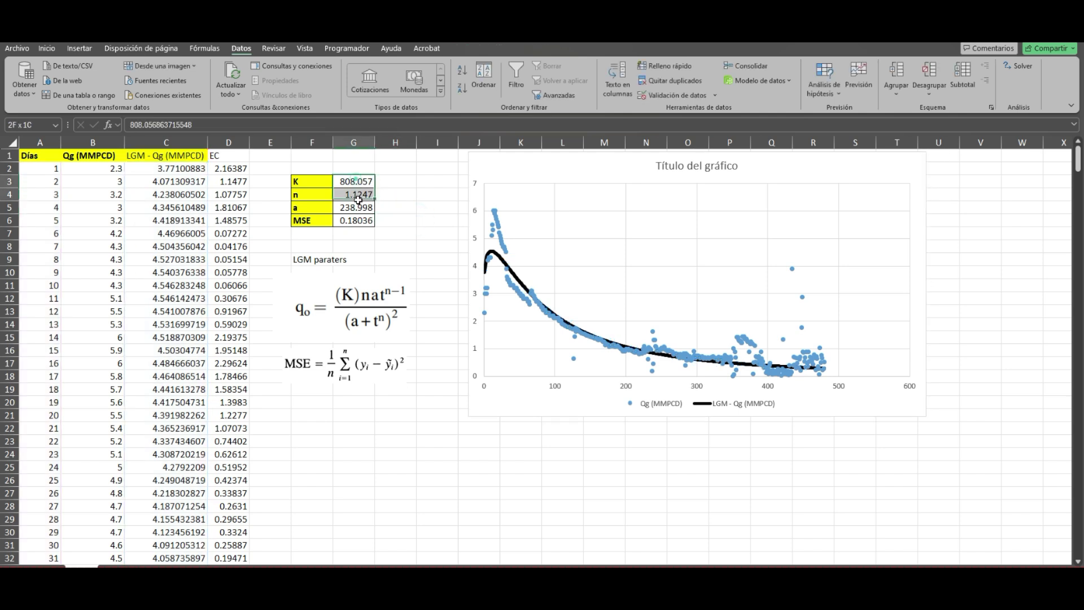
pyautogui.click(373, 314)
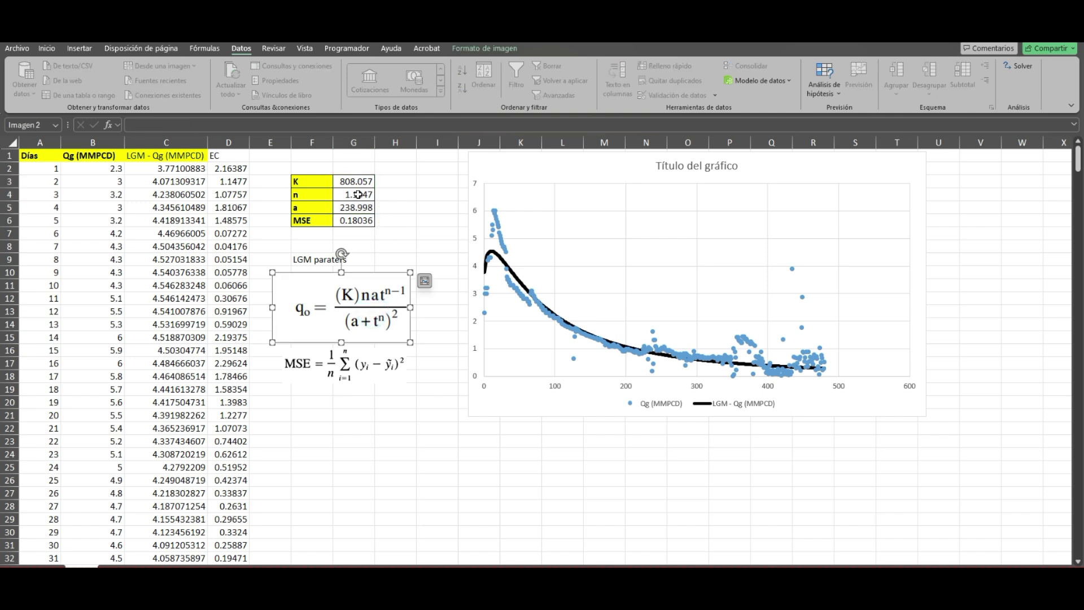
pyautogui.moveTo(29, 156); pyautogui.dragTo(216, 272)
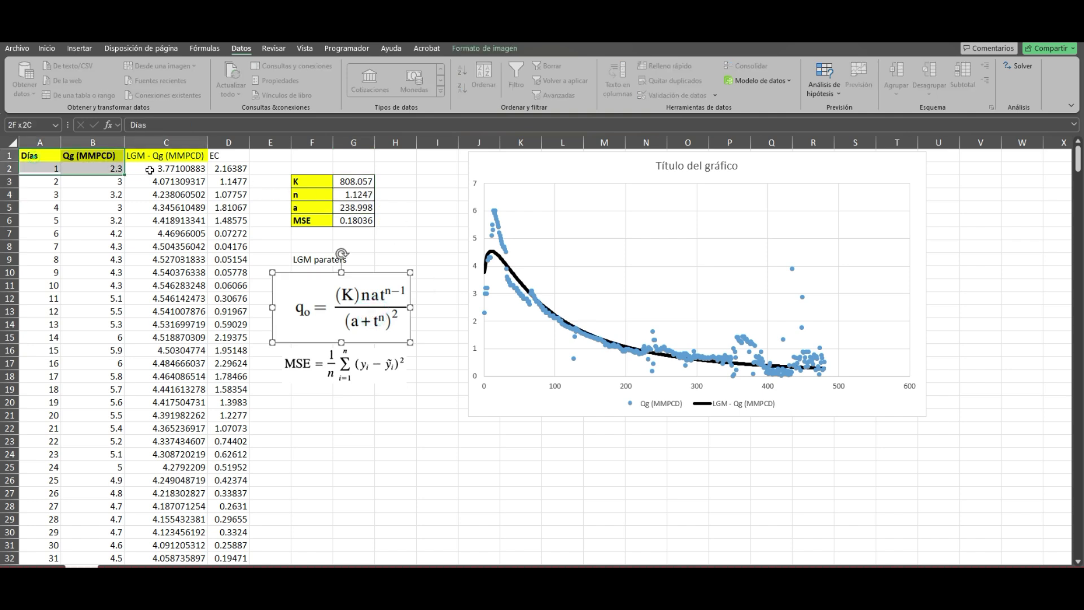
pyautogui.click(408, 207)
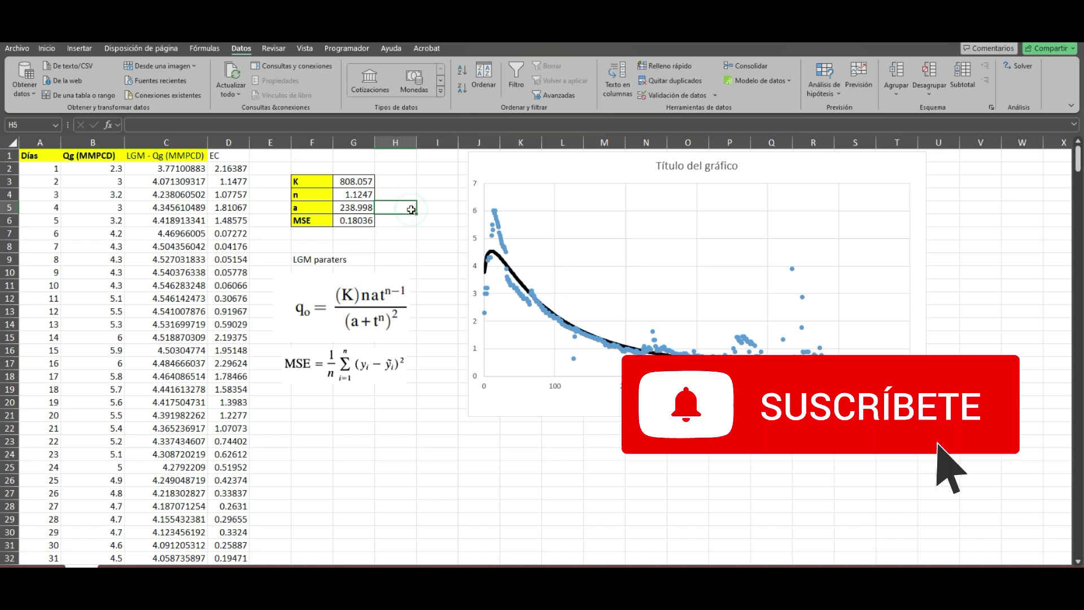
pyautogui.click(435, 246)
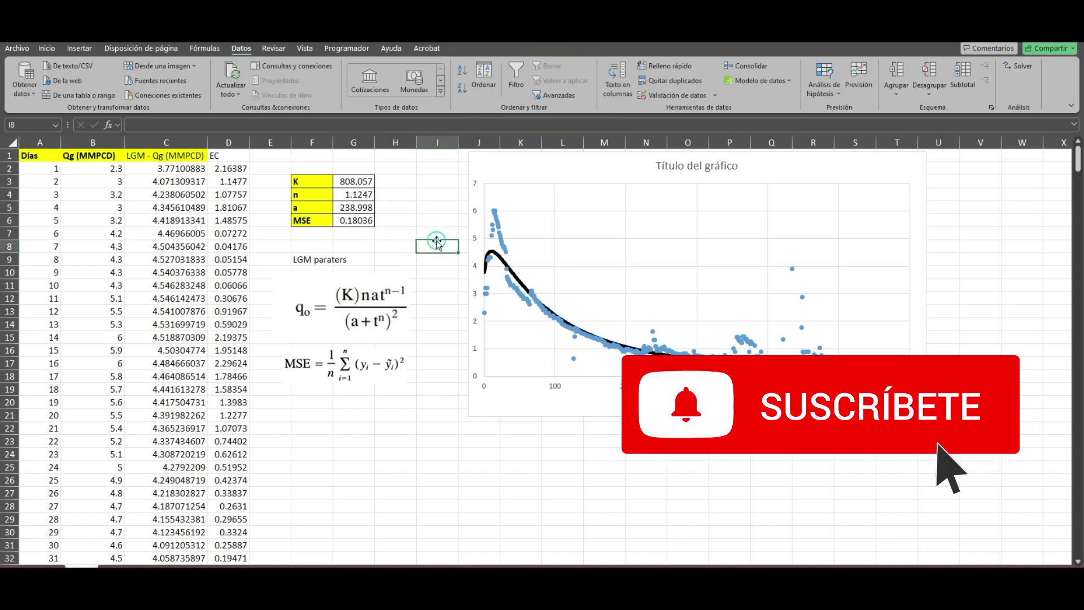